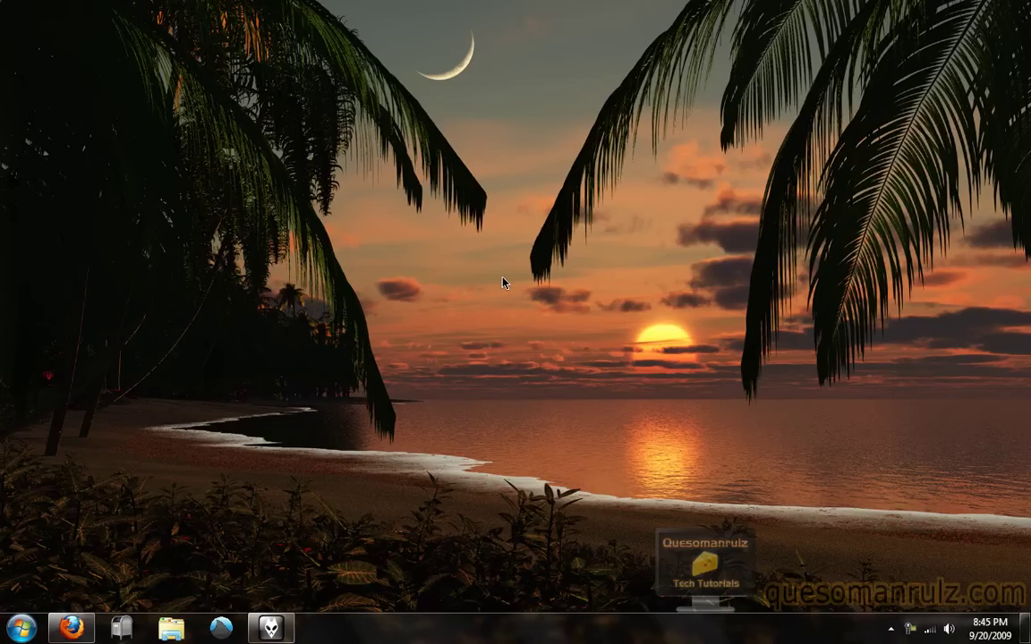
# Step: Open foobar2000 and look through the Music playlist, its playlist options and the available playback commands
pyautogui.click(270, 628)
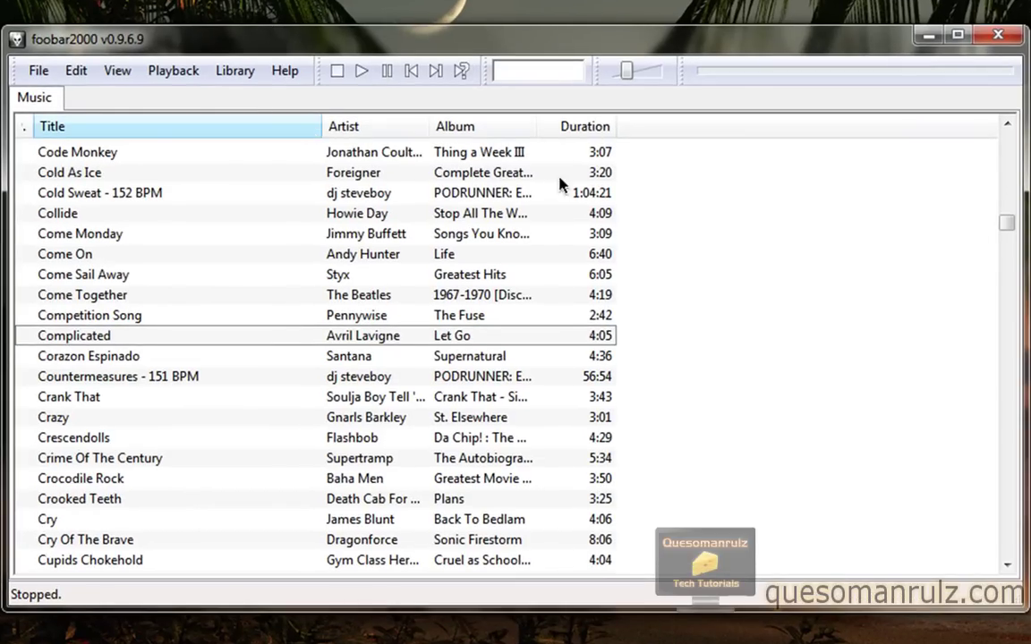
pyautogui.rightClick(68, 99)
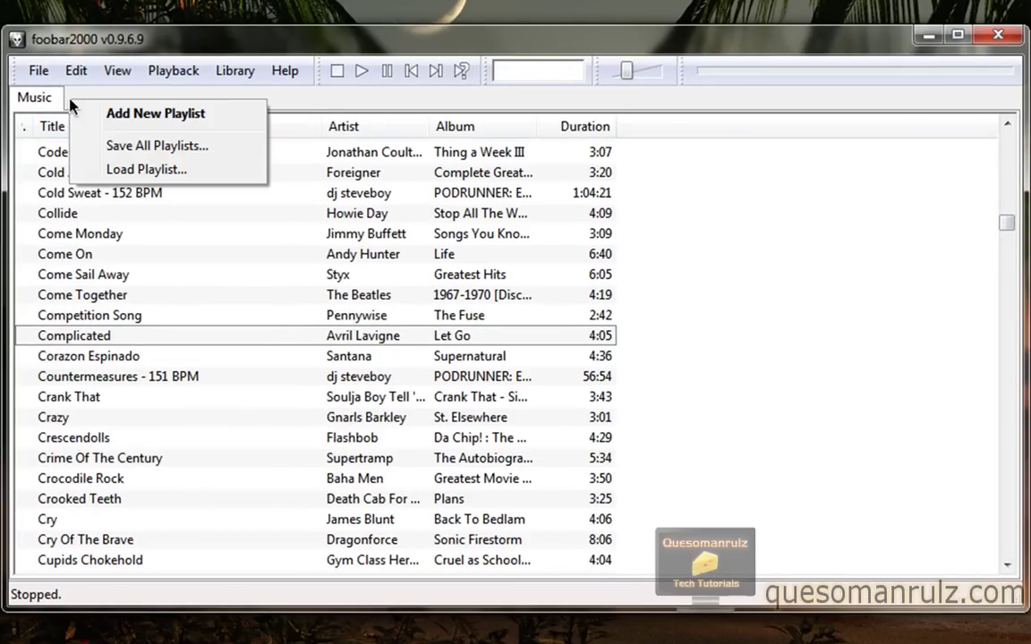
pyautogui.click(347, 94)
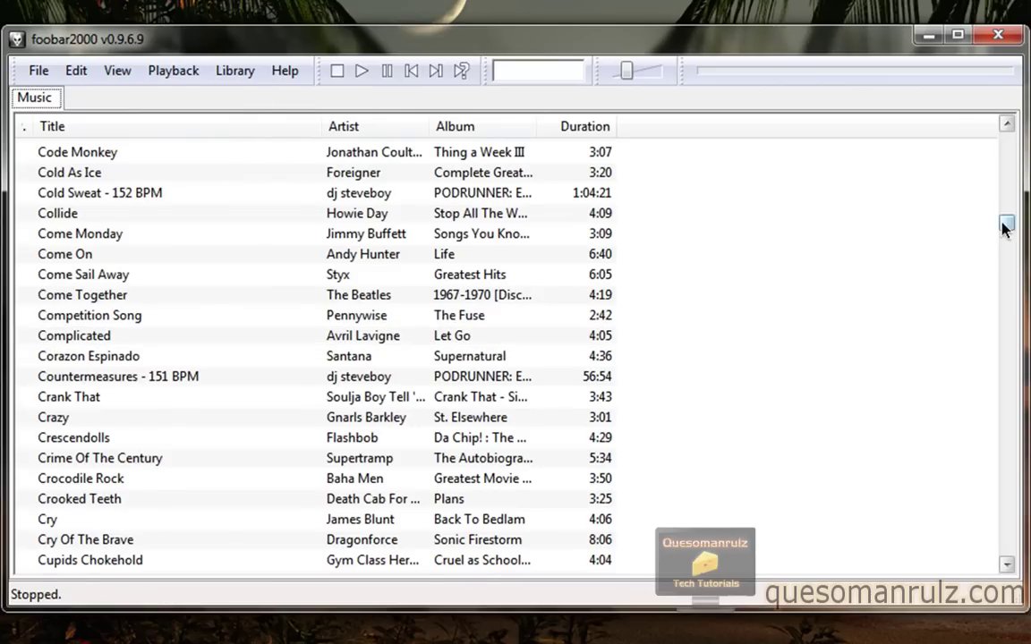
pyautogui.moveTo(1004, 223); pyautogui.dragTo(1018, 101)
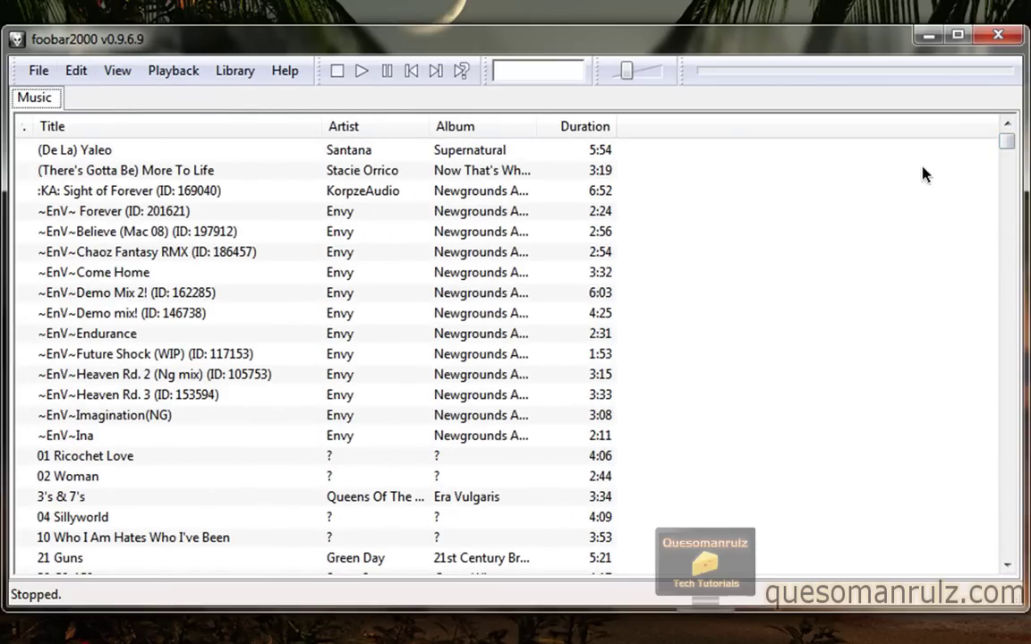
pyautogui.moveTo(1007, 140); pyautogui.dragTo(1007, 231)
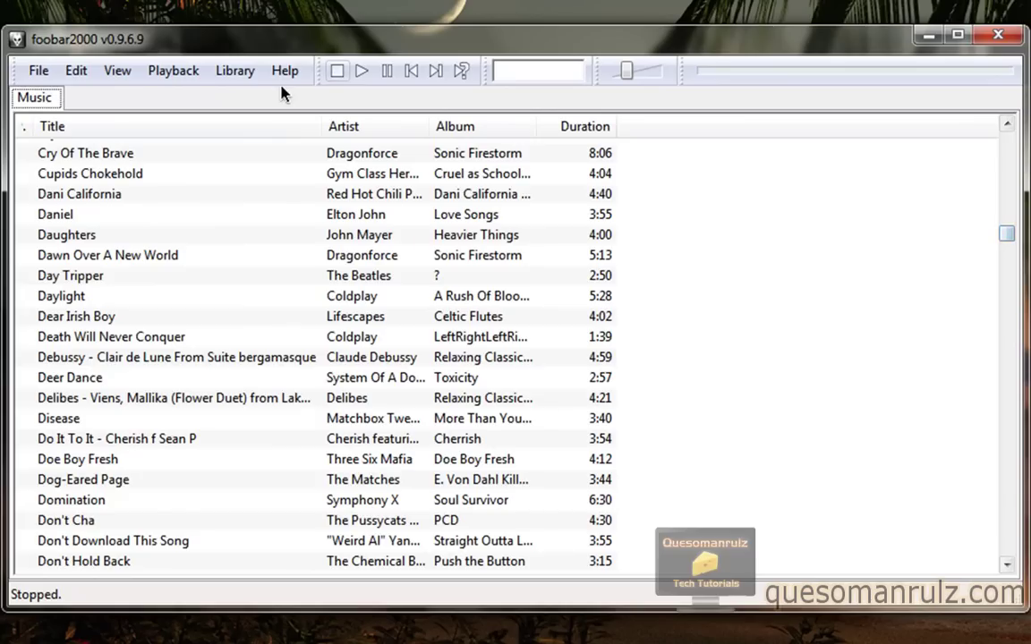
pyautogui.click(39, 73)
pyautogui.moveTo(159, 81)
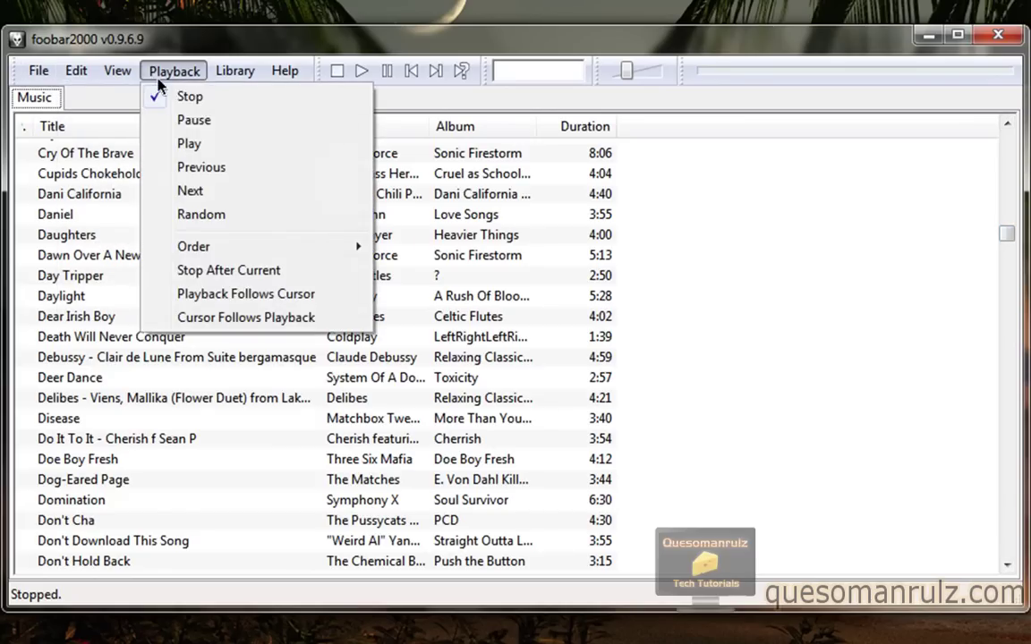
pyautogui.click(675, 90)
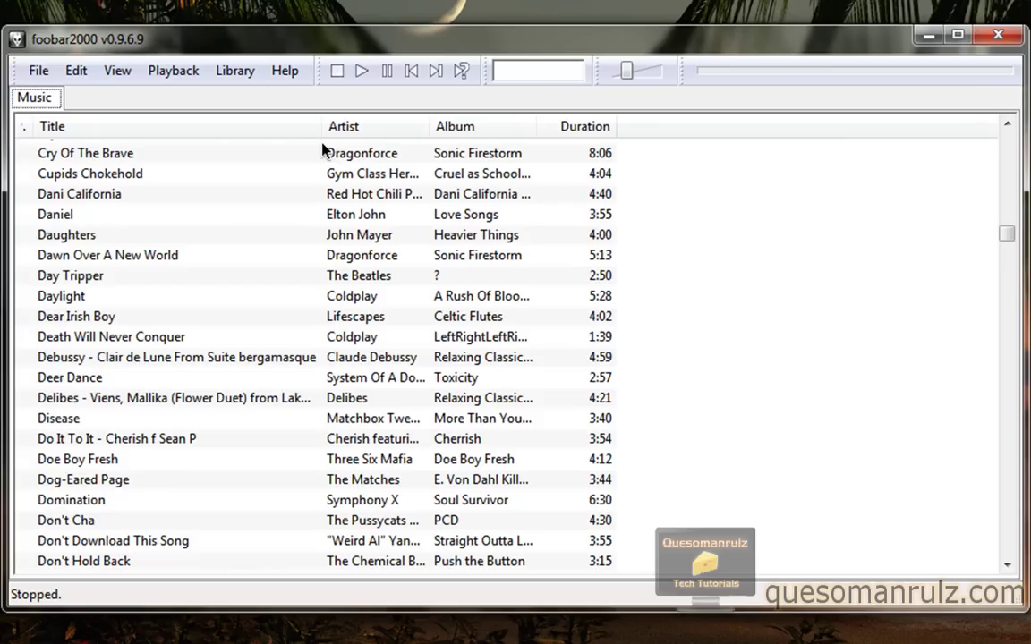
# Step: Minimize the foobar2000 window and examine its taskbar preview with the playback controls
pyautogui.click(956, 36)
pyautogui.click(951, 39)
pyautogui.click(928, 39)
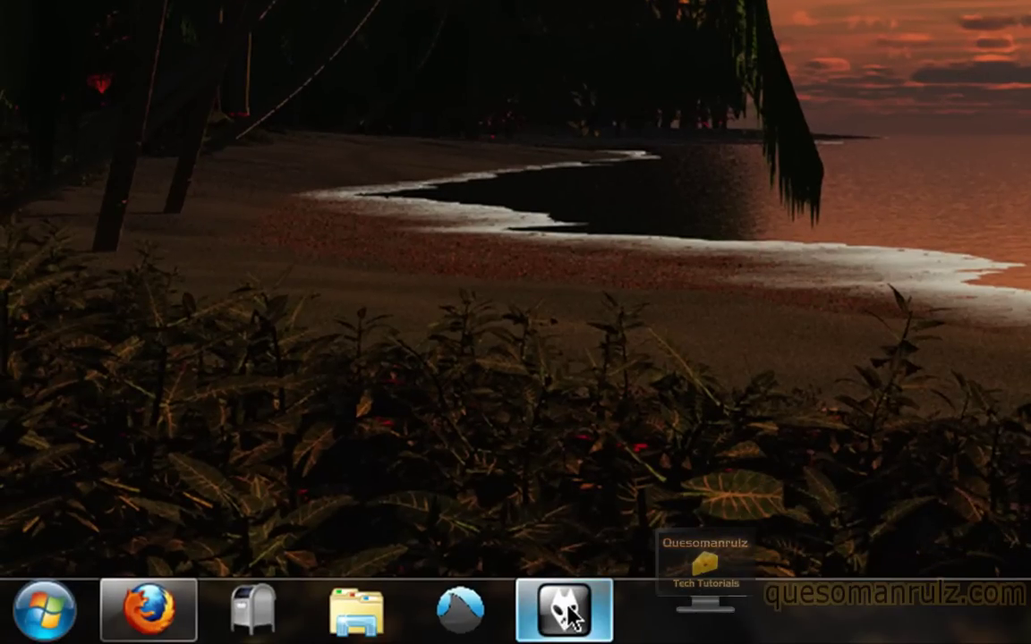
pyautogui.moveTo(566, 598)
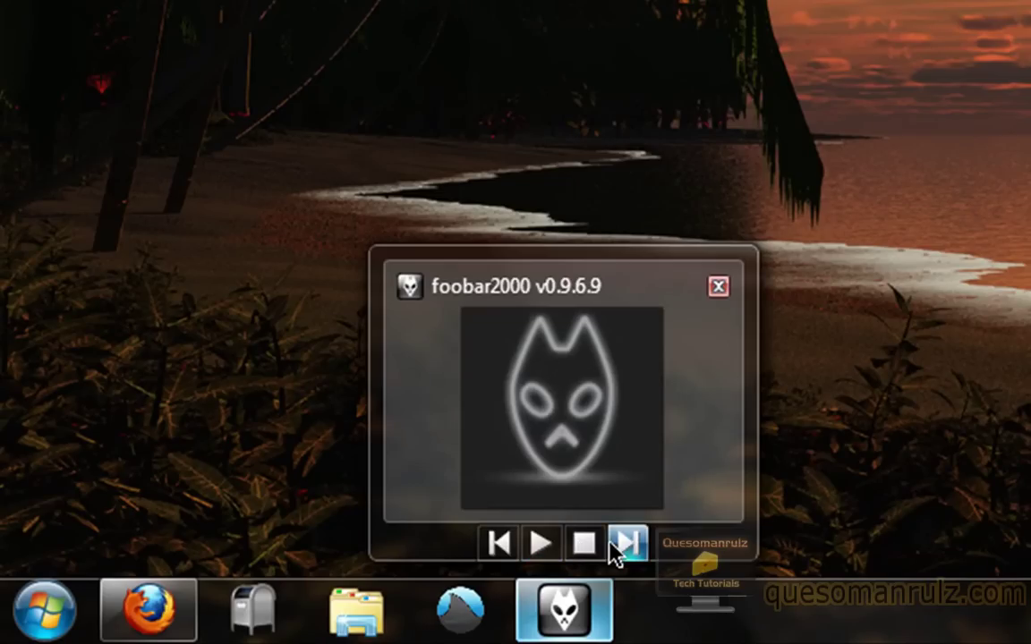
pyautogui.click(596, 605)
pyautogui.click(581, 616)
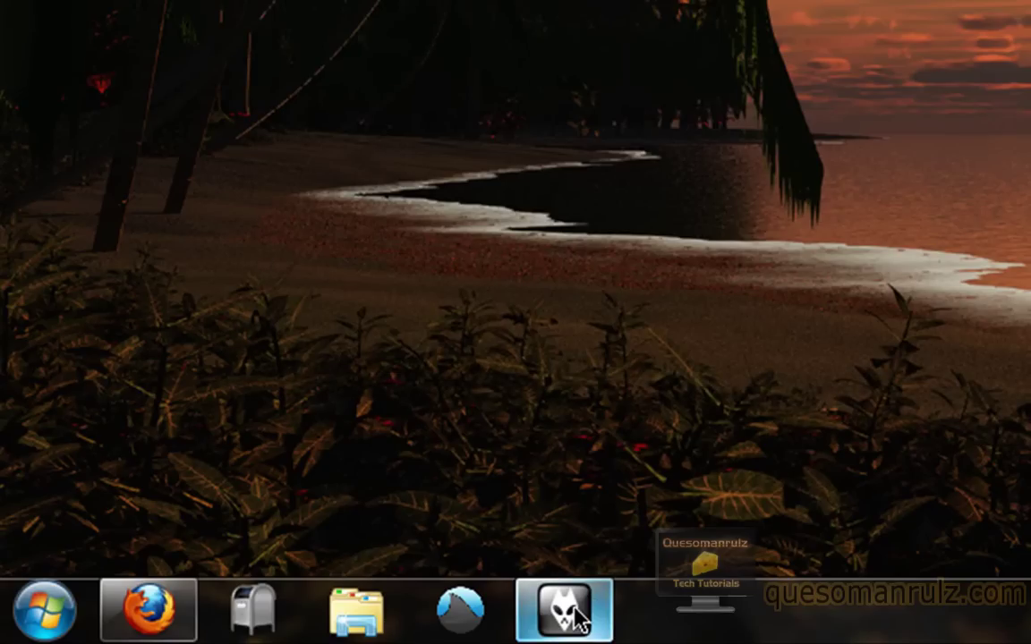
pyautogui.moveTo(580, 616)
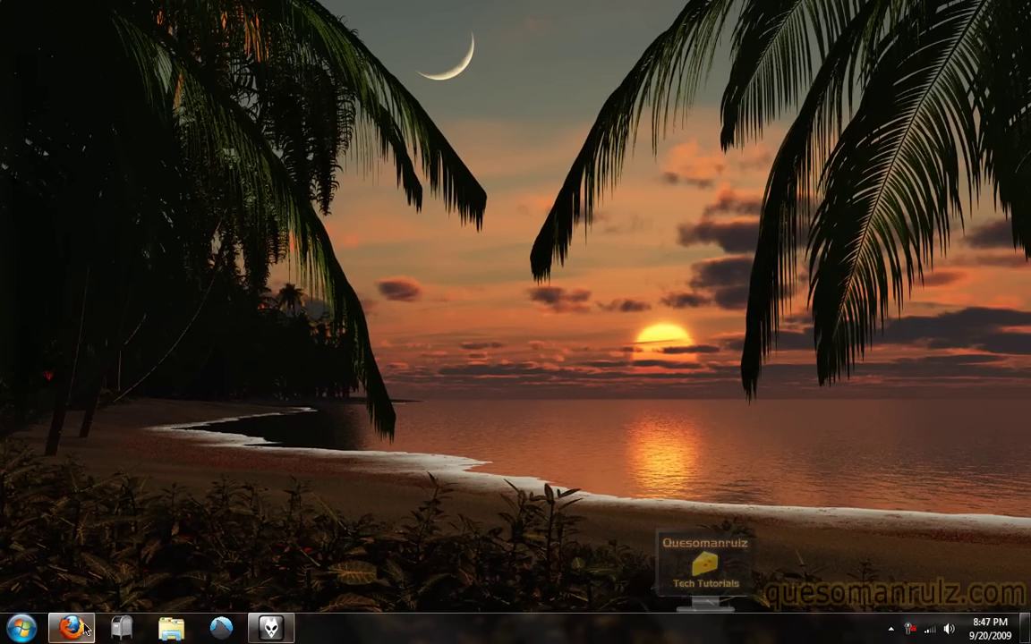
# Step: Switch to Firefox and download foobar2000 0.9.6.9 from its website into the Downloads folder using dTa OneClick
pyautogui.click(72, 628)
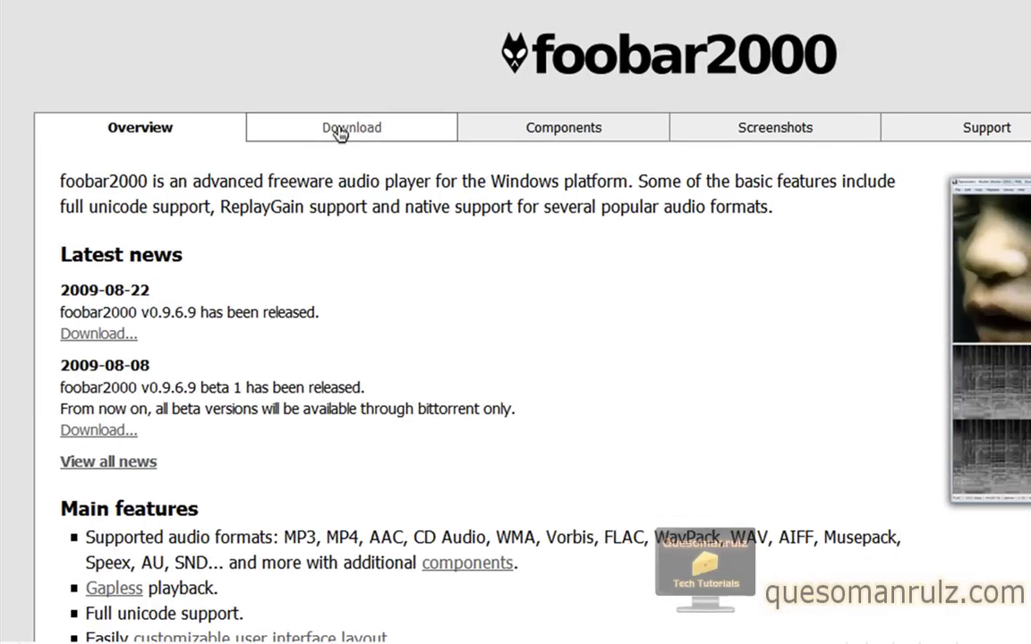
pyautogui.click(340, 131)
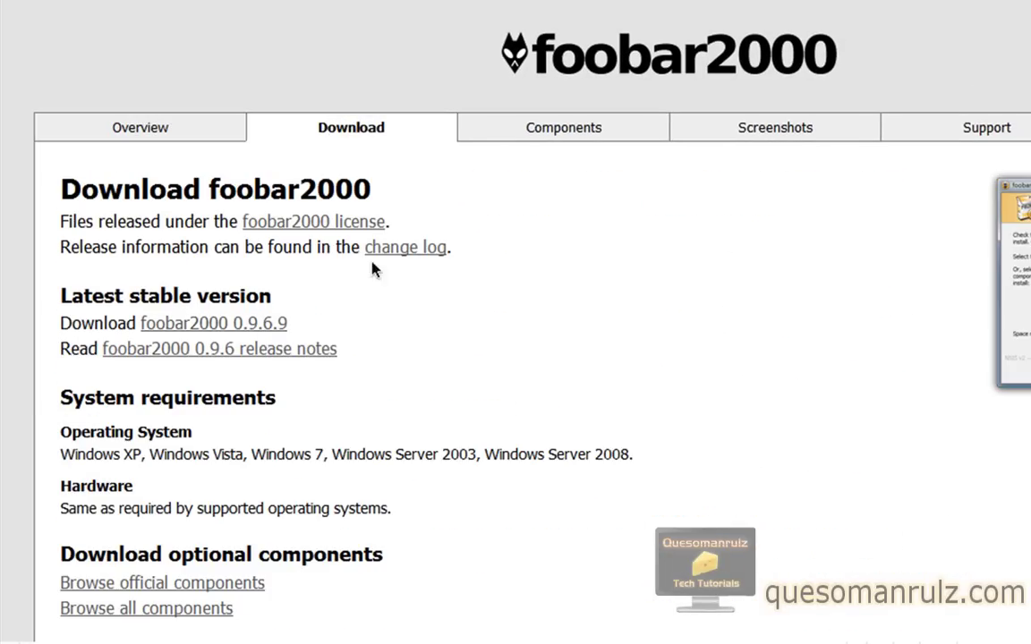
pyautogui.click(189, 323)
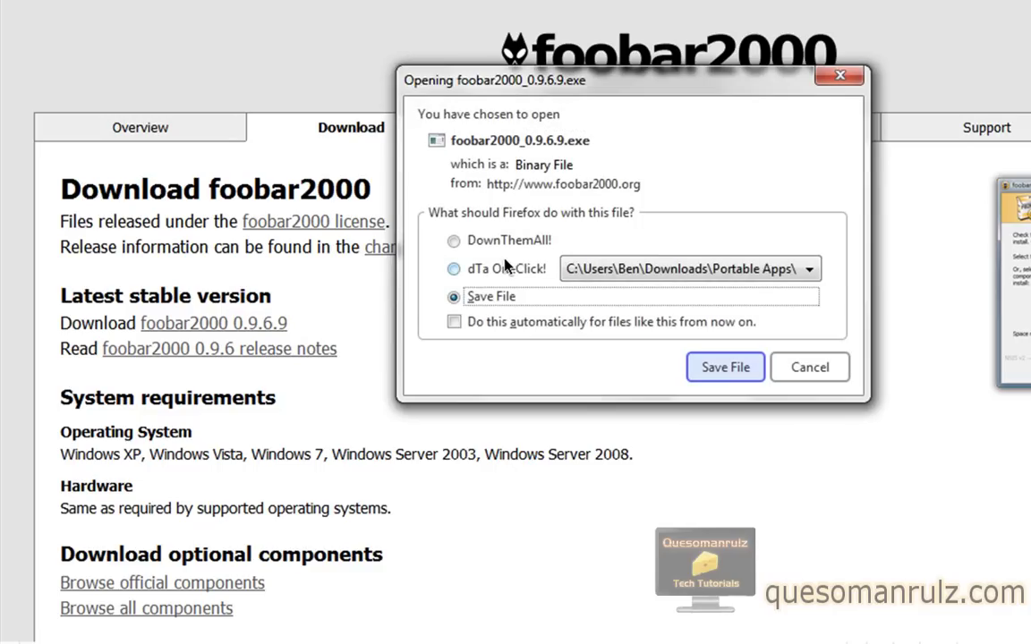
pyautogui.click(474, 268)
pyautogui.click(770, 268)
pyautogui.click(680, 302)
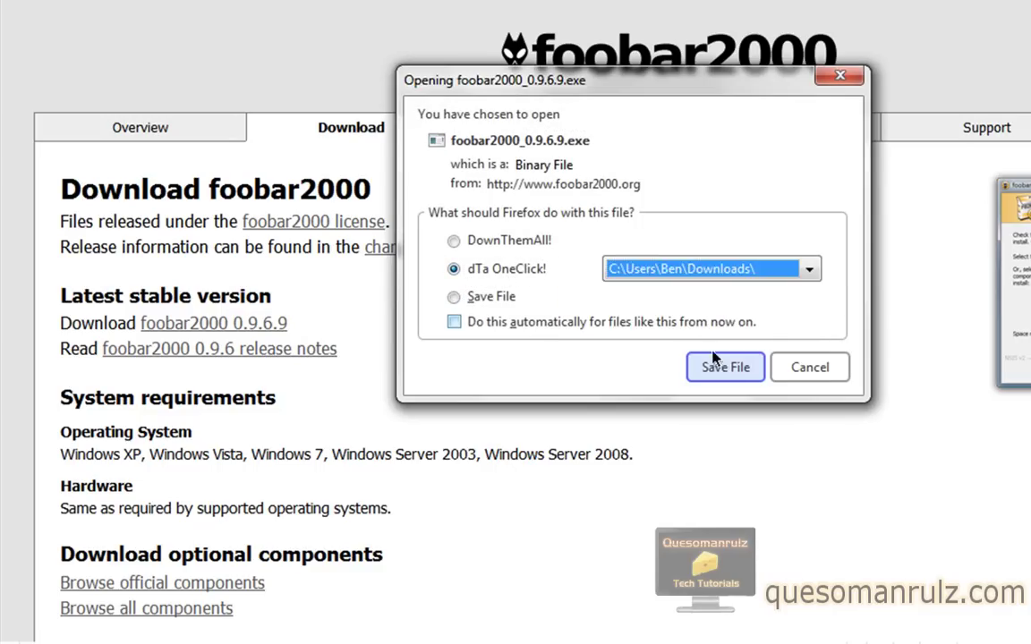
pyautogui.click(714, 369)
# Step: Open the Downloads folder, launch the foobar2000_0.9.6.9.exe installer and close the folder window
pyautogui.press('super')
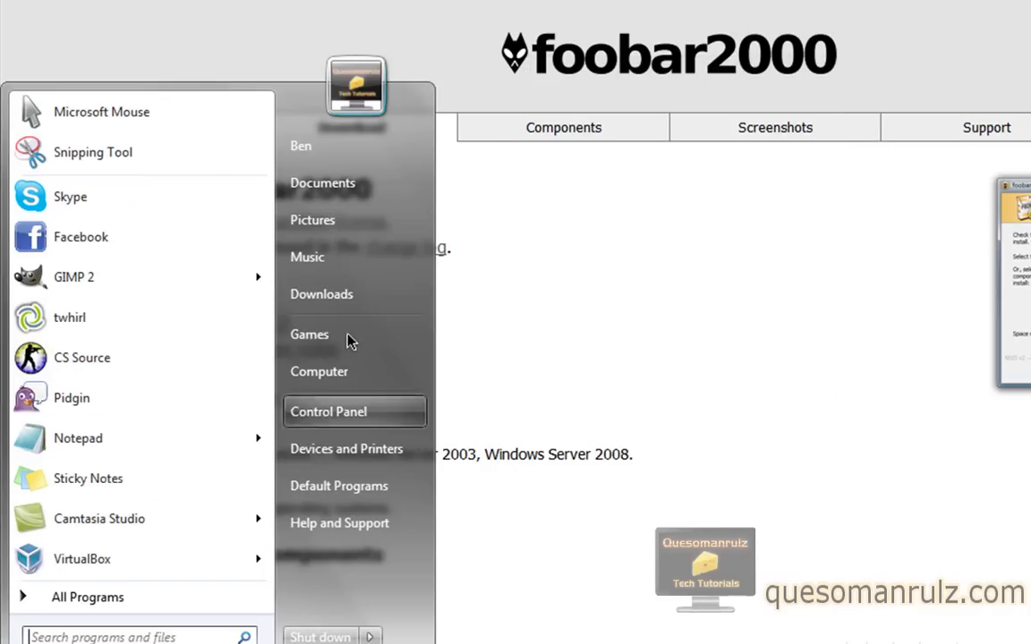
pyautogui.click(355, 309)
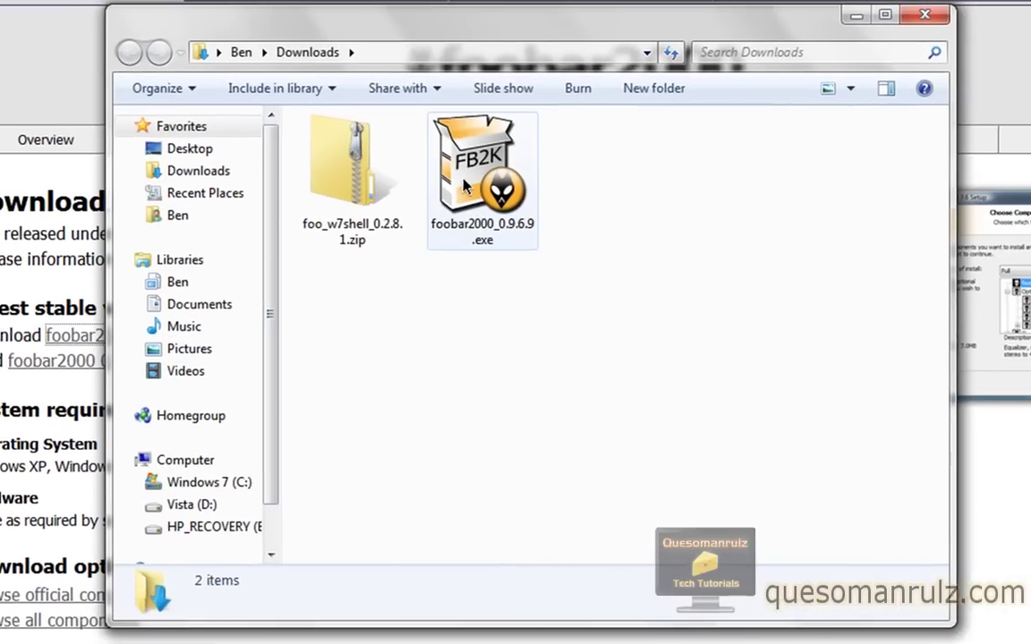
pyautogui.doubleClick(565, 156)
pyautogui.click(841, 18)
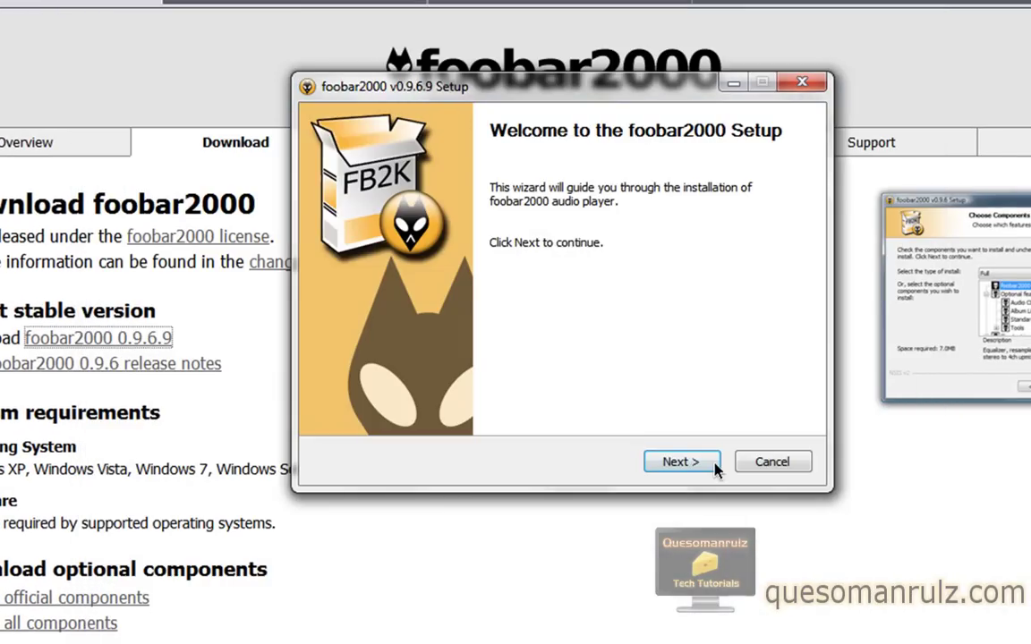
# Step: Proceed through the setup with the Standard installation and the destination folder C:\Program Files\foobar2000
pyautogui.click(702, 465)
pyautogui.click(702, 463)
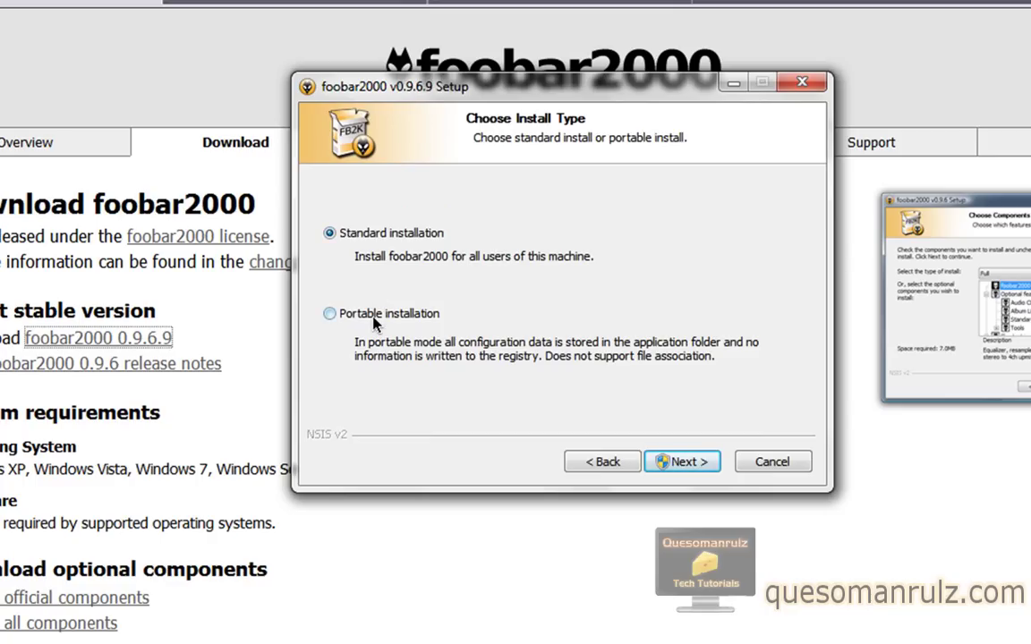
pyautogui.click(683, 462)
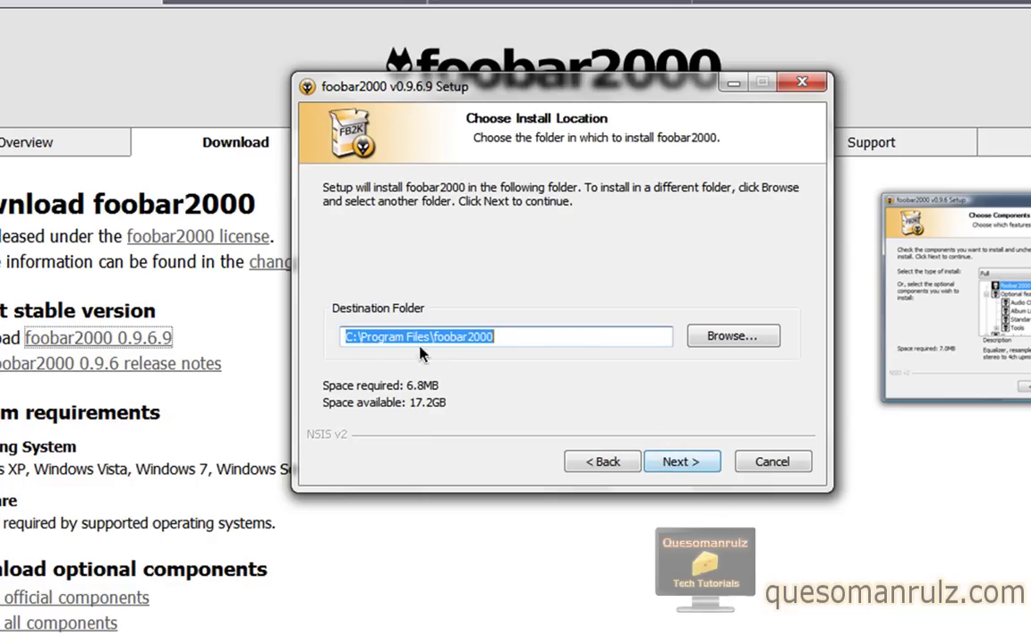
pyautogui.click(671, 461)
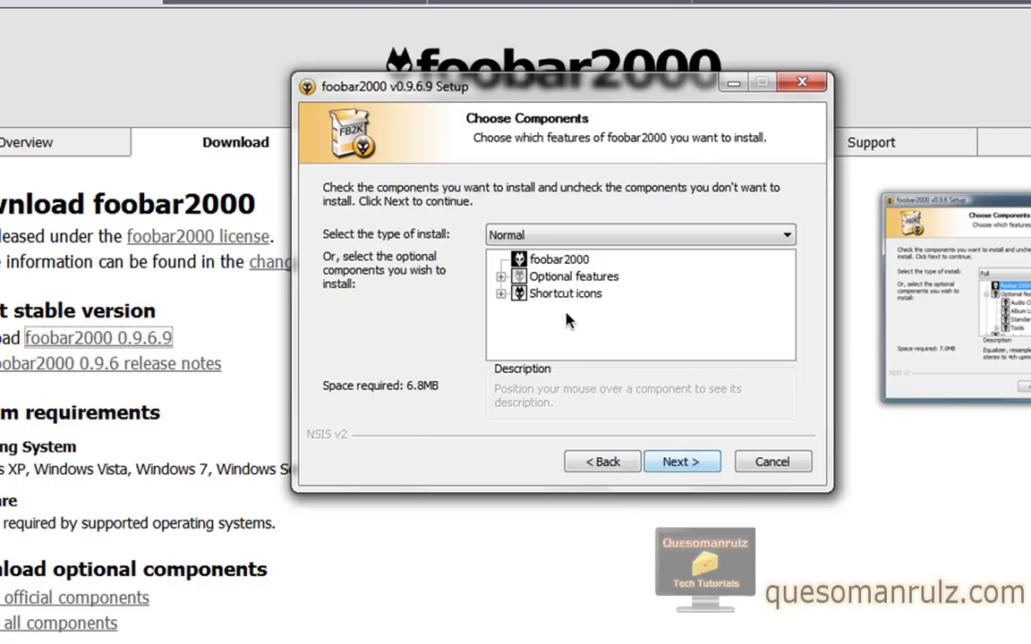
# Step: Review the optional features to install and exclude the Quick Launch and desktop shortcut icons
pyautogui.click(500, 276)
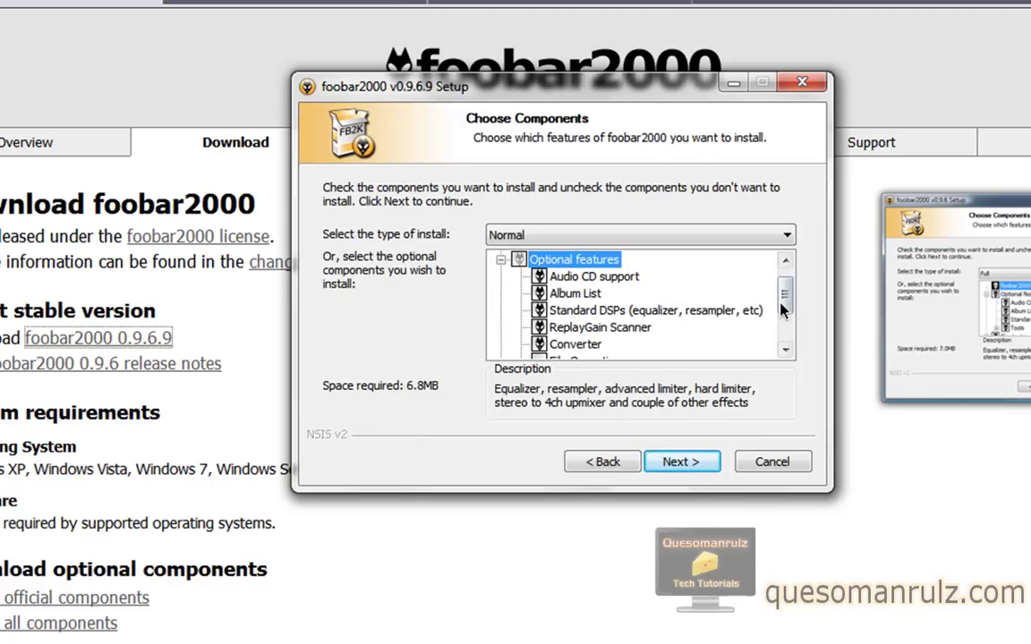
pyautogui.moveTo(781, 306); pyautogui.dragTo(781, 338)
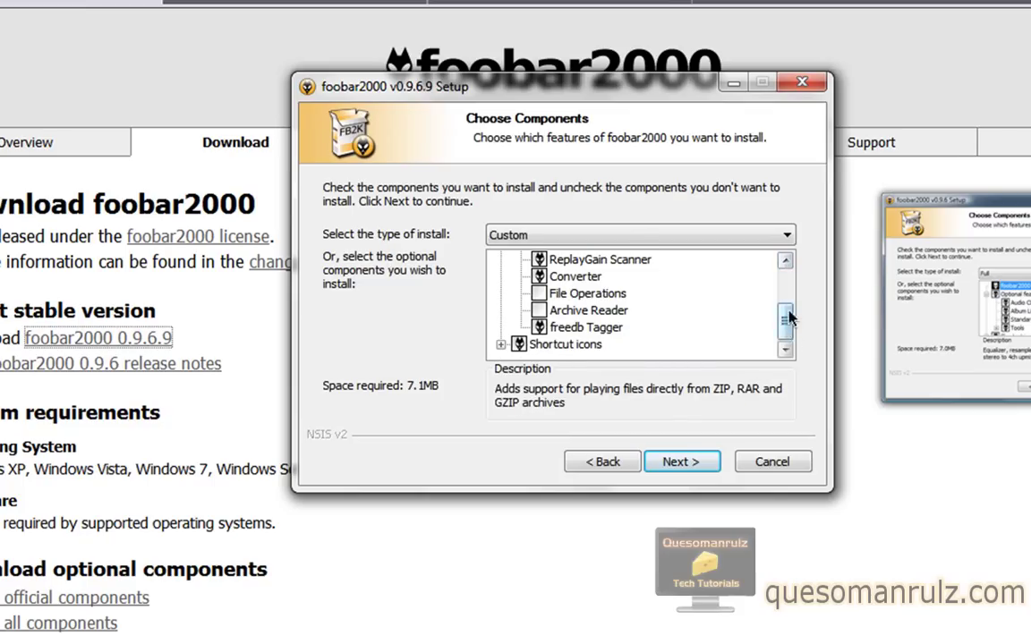
pyautogui.moveTo(784, 320); pyautogui.dragTo(784, 277)
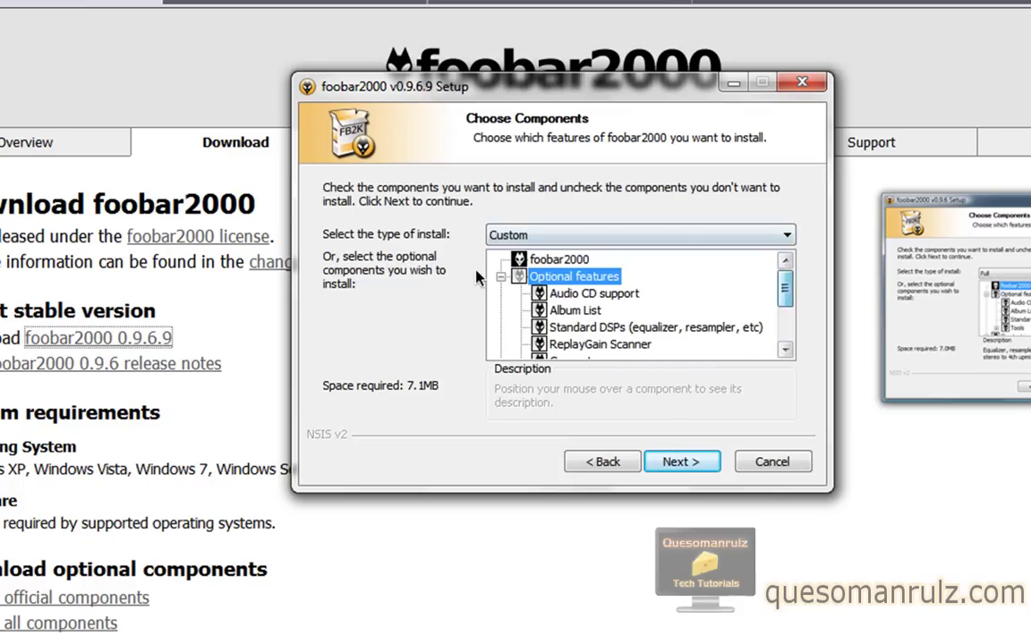
pyautogui.click(500, 276)
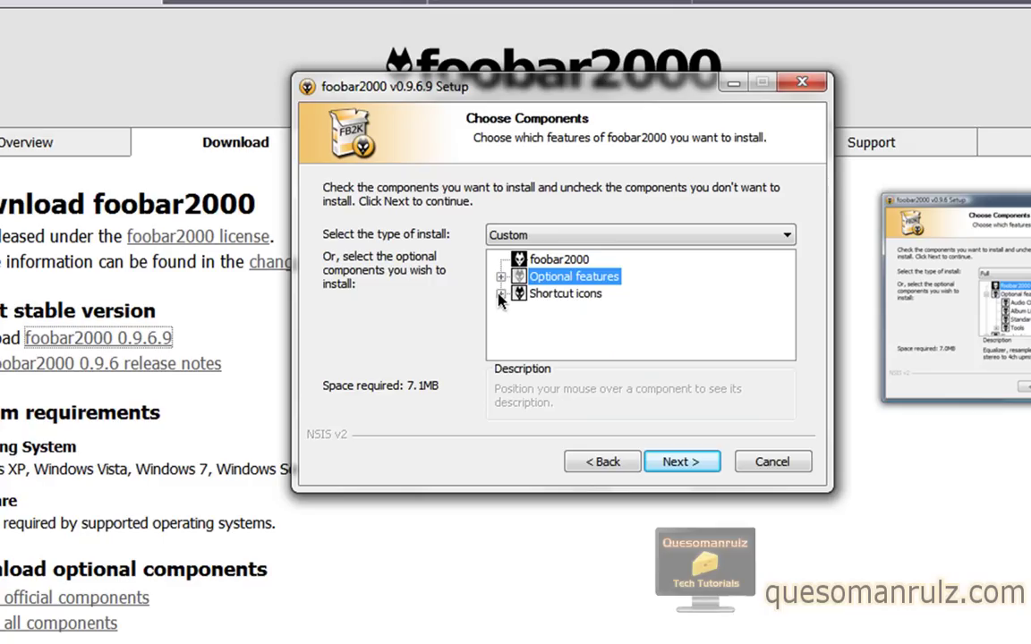
pyautogui.click(501, 294)
pyautogui.click(538, 345)
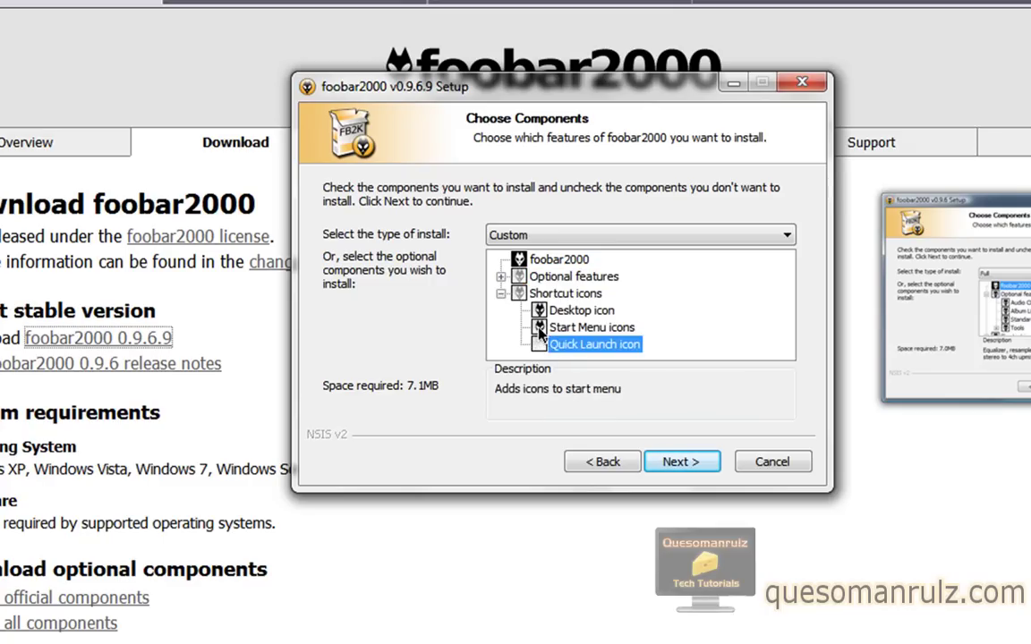
pyautogui.click(539, 310)
pyautogui.click(501, 294)
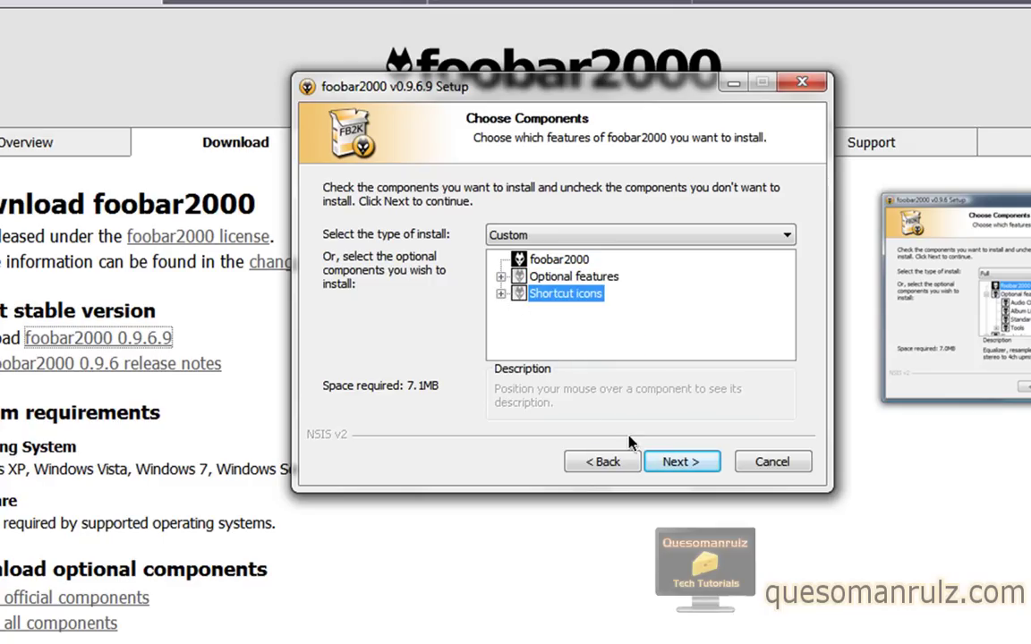
# Step: Continue to the Start Menu folder choice and quit the foobar2000 setup without installing
pyautogui.click(671, 462)
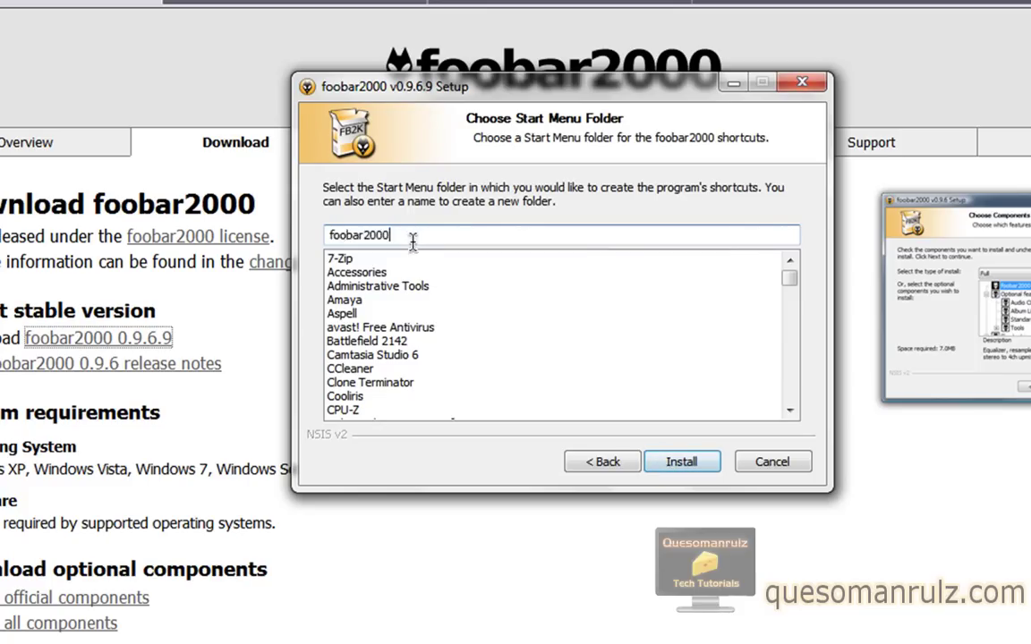
pyautogui.click(488, 234)
pyautogui.click(763, 463)
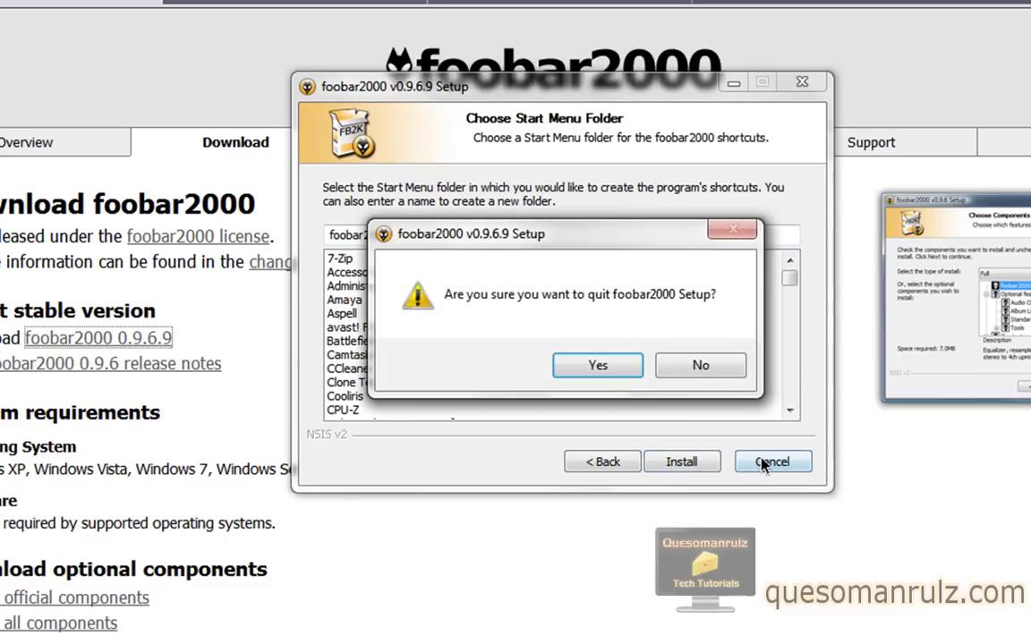
pyautogui.click(622, 361)
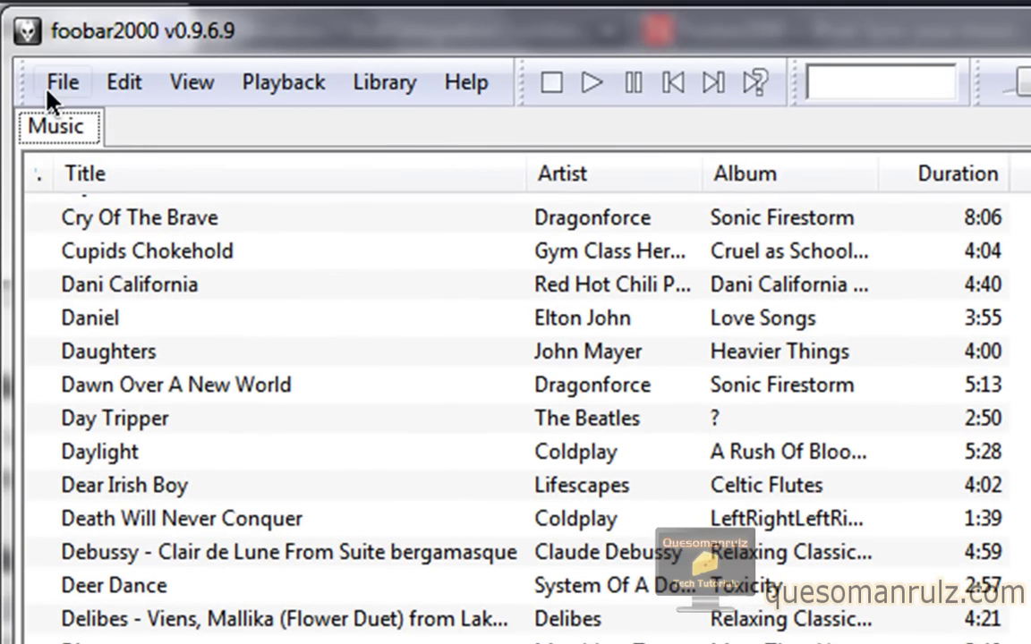
# Step: Add the iTunes Music folder, located in the iTunes folder of the Music library, to the Music playlist
pyautogui.click(75, 25)
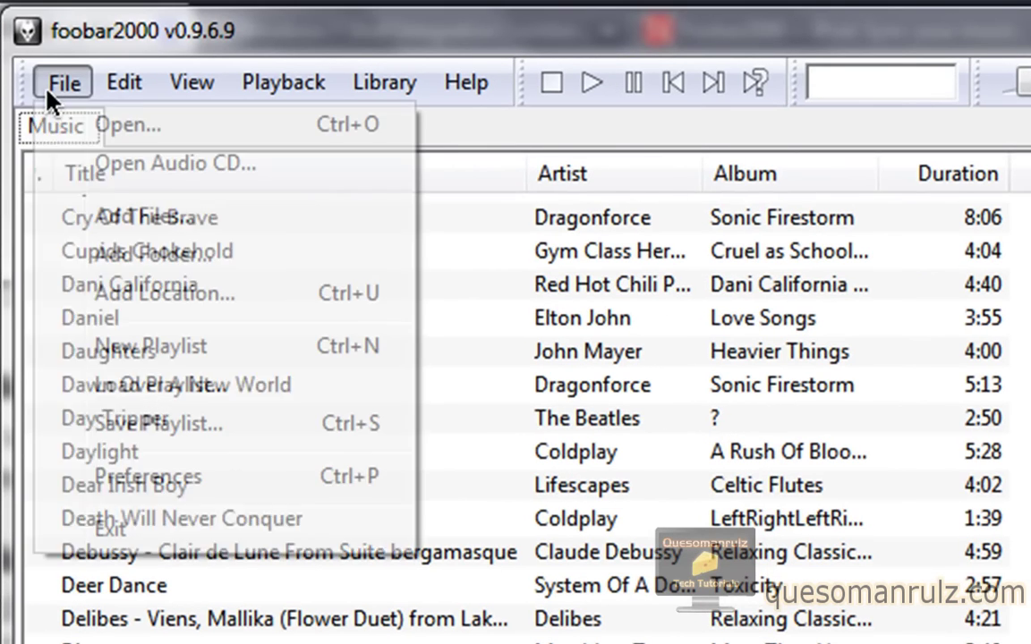
pyautogui.click(147, 258)
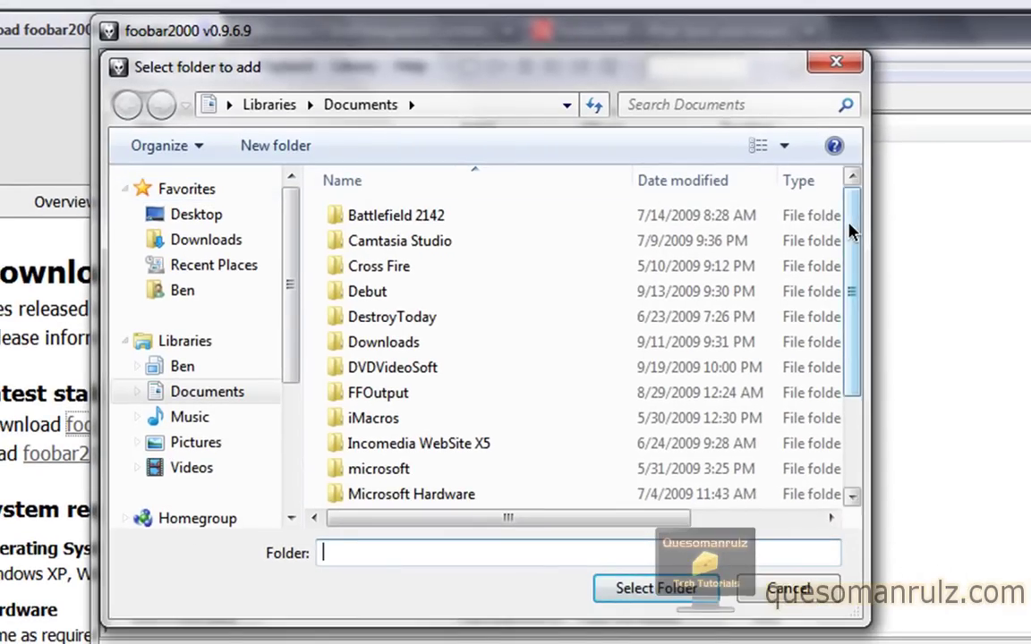
pyautogui.moveTo(855, 241); pyautogui.dragTo(832, 237)
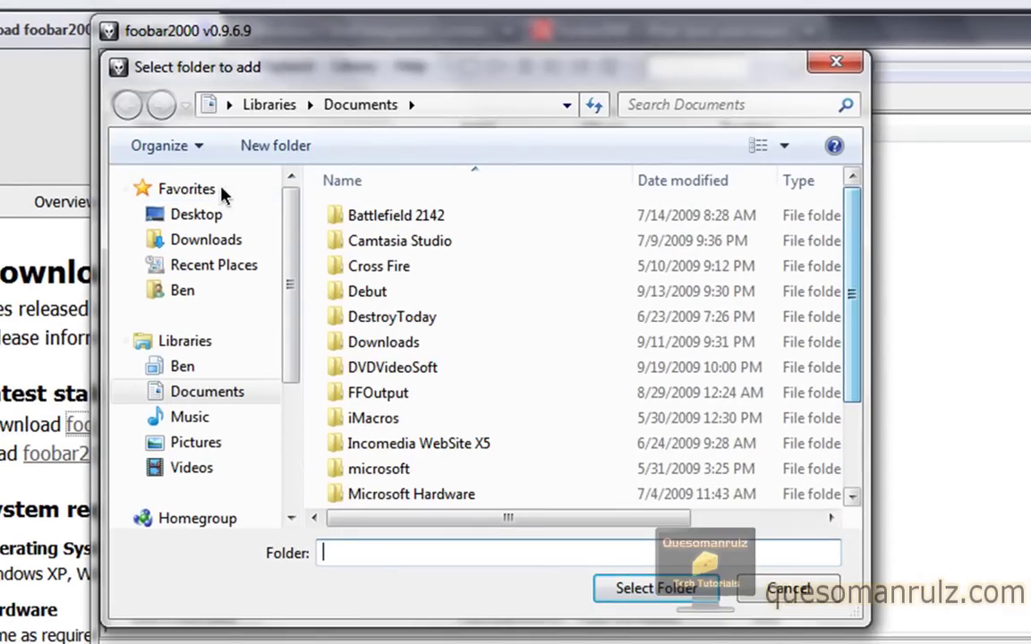
pyautogui.scroll(-1, 265, 304)
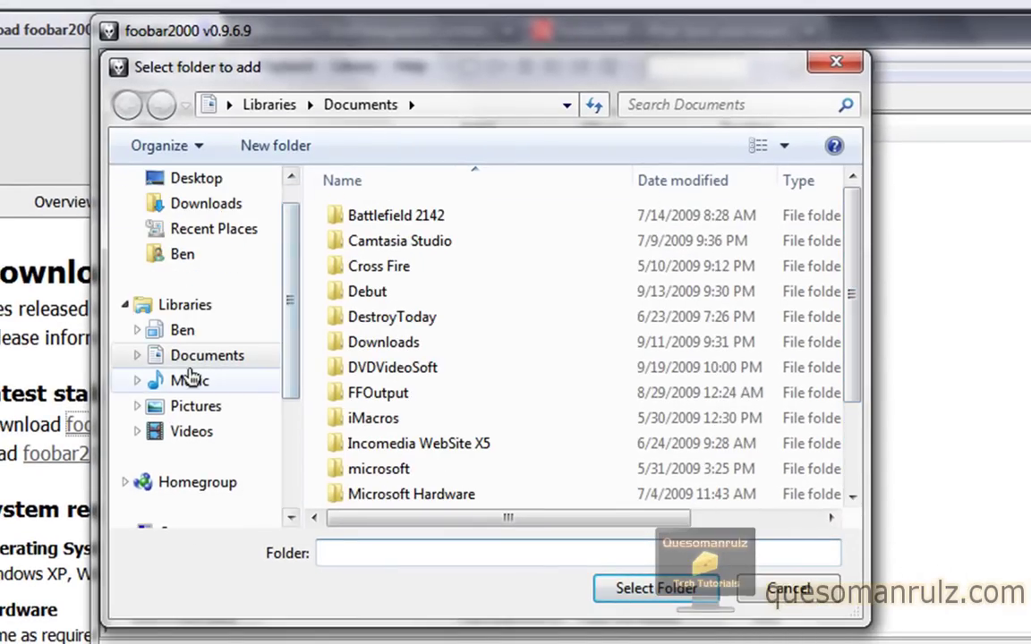
pyautogui.click(190, 377)
pyautogui.click(364, 239)
pyautogui.click(363, 218)
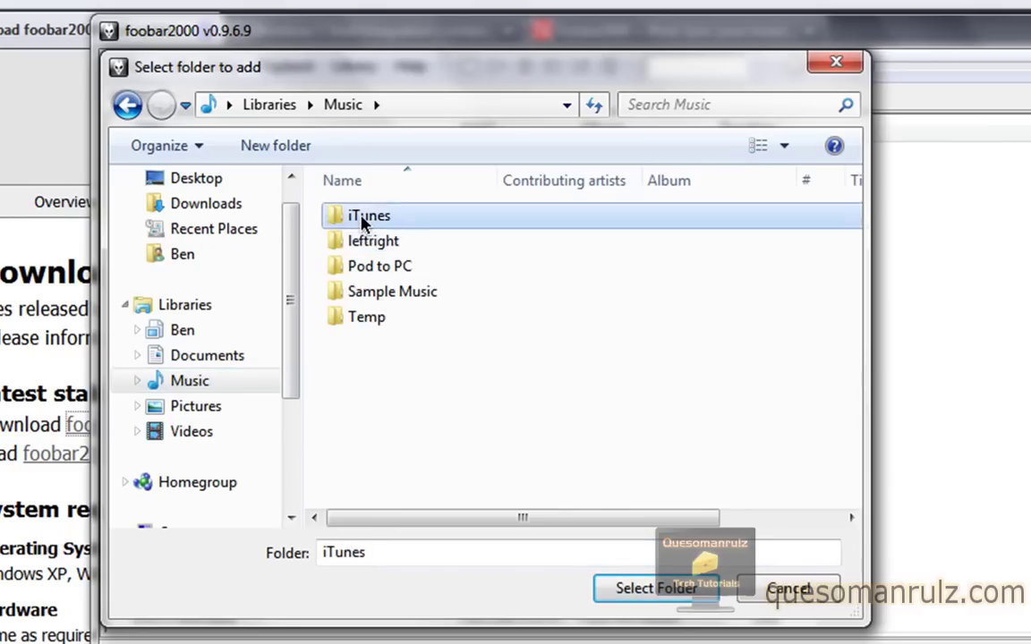
pyautogui.doubleClick(363, 222)
pyautogui.click(385, 242)
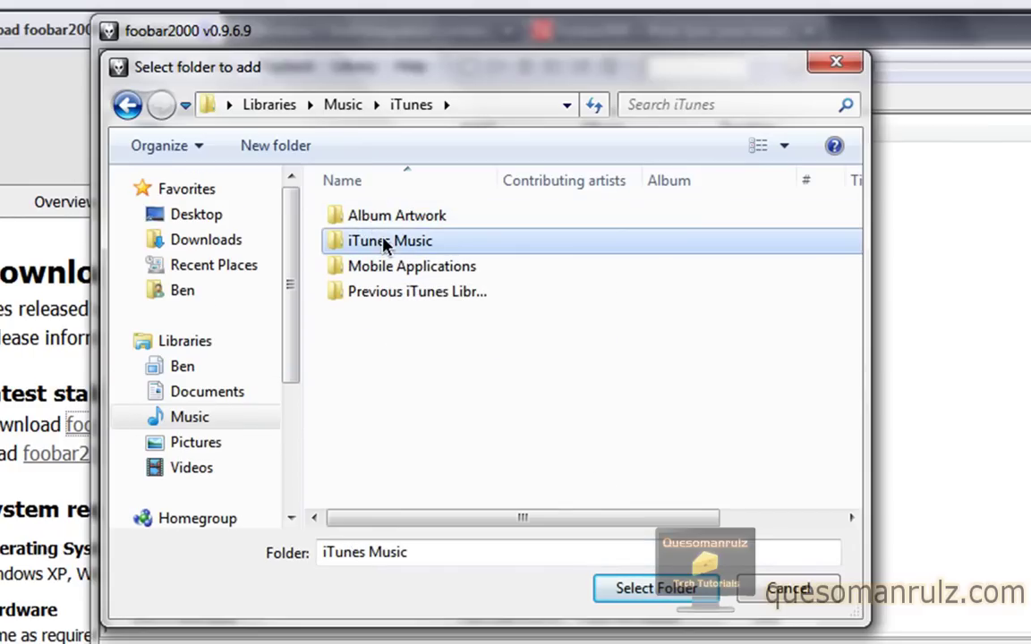
pyautogui.click(662, 588)
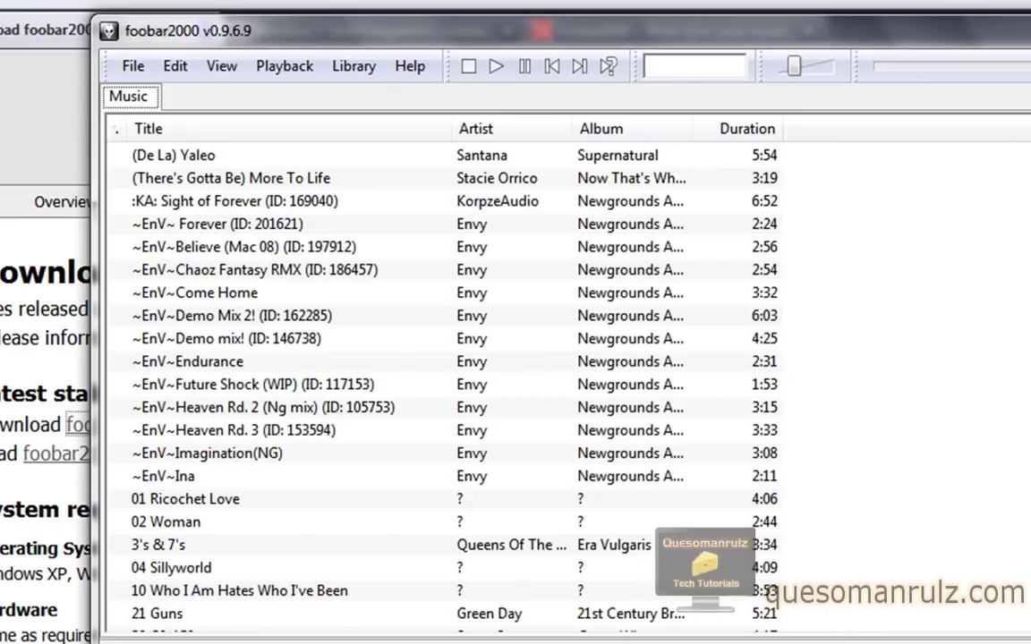
# Step: Add a new playlist beside the Music playlist and switch between the two
pyautogui.rightClick(197, 80)
pyautogui.click(222, 98)
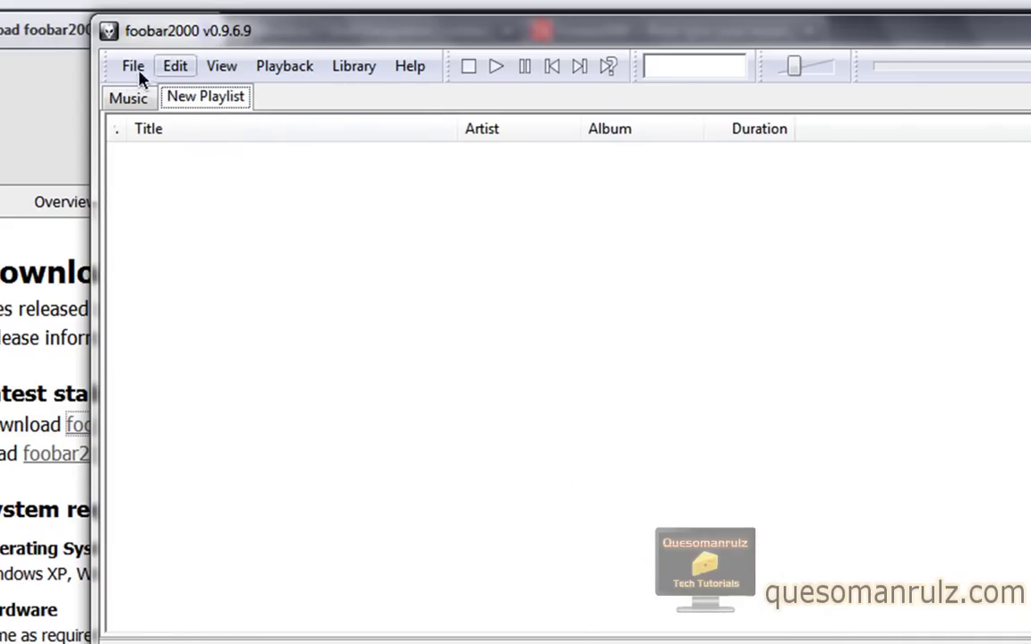
pyautogui.click(139, 103)
pyautogui.click(218, 100)
# Step: Copy the track ~EnV~Come Home from the Music playlist into the new playlist
pyautogui.click(117, 99)
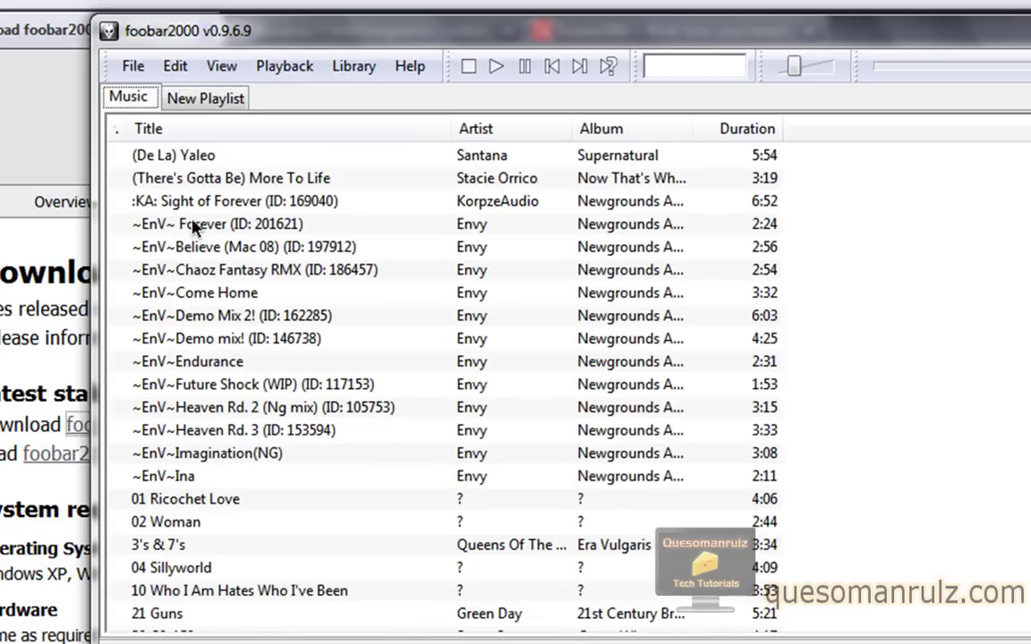
pyautogui.moveTo(196, 223); pyautogui.dragTo(213, 125)
pyautogui.click(212, 294)
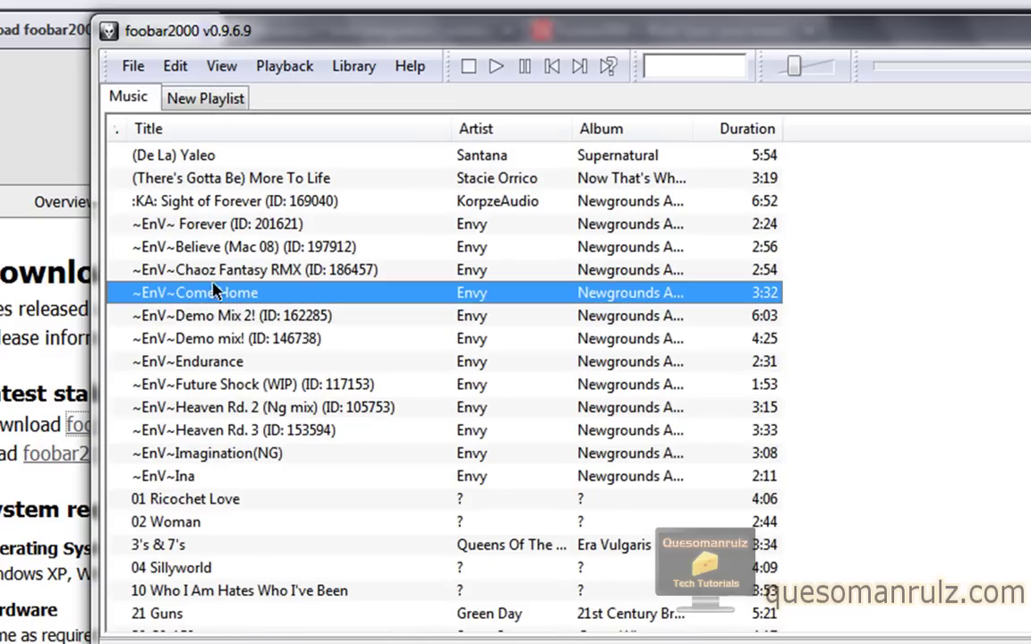
pyautogui.moveTo(208, 303); pyautogui.dragTo(207, 211)
# Step: Remove the ~EnV~Come Home track from the new playlist and delete that playlist
pyautogui.rightClick(192, 169)
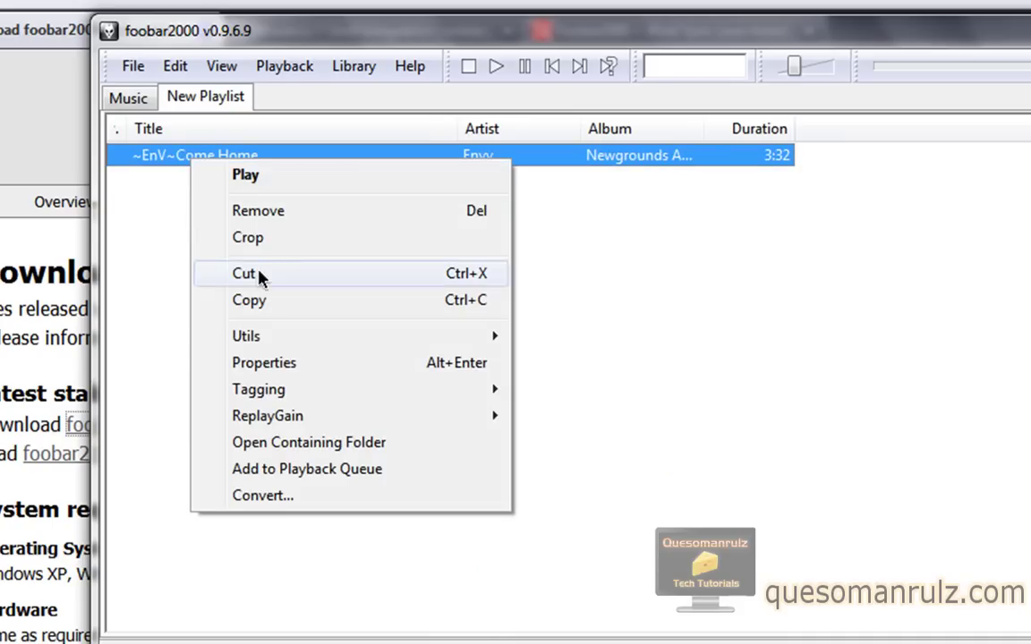
pyautogui.click(279, 213)
pyautogui.rightClick(193, 94)
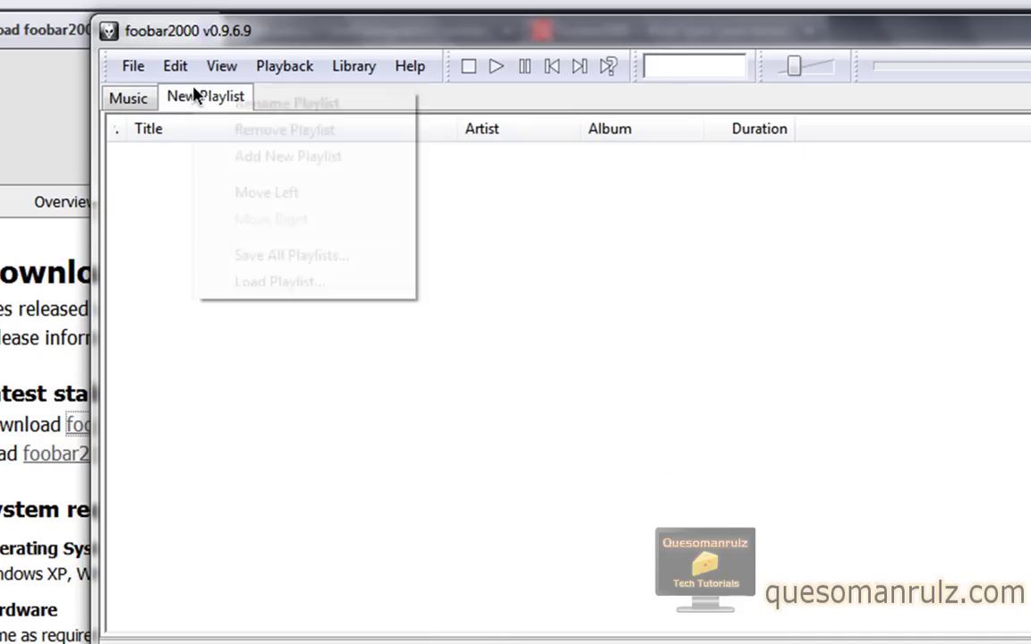
pyautogui.click(275, 130)
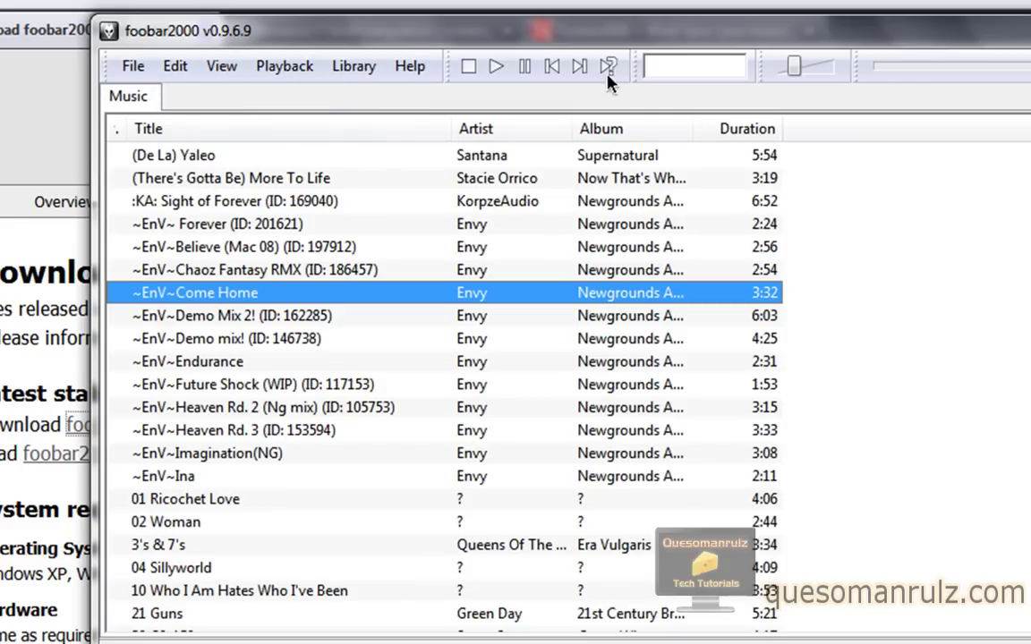
# Step: Dismiss the player window and open the folder C:\Program Files\foobar2000\components in Windows Explorer
pyautogui.hotkey('alt', 'F4')
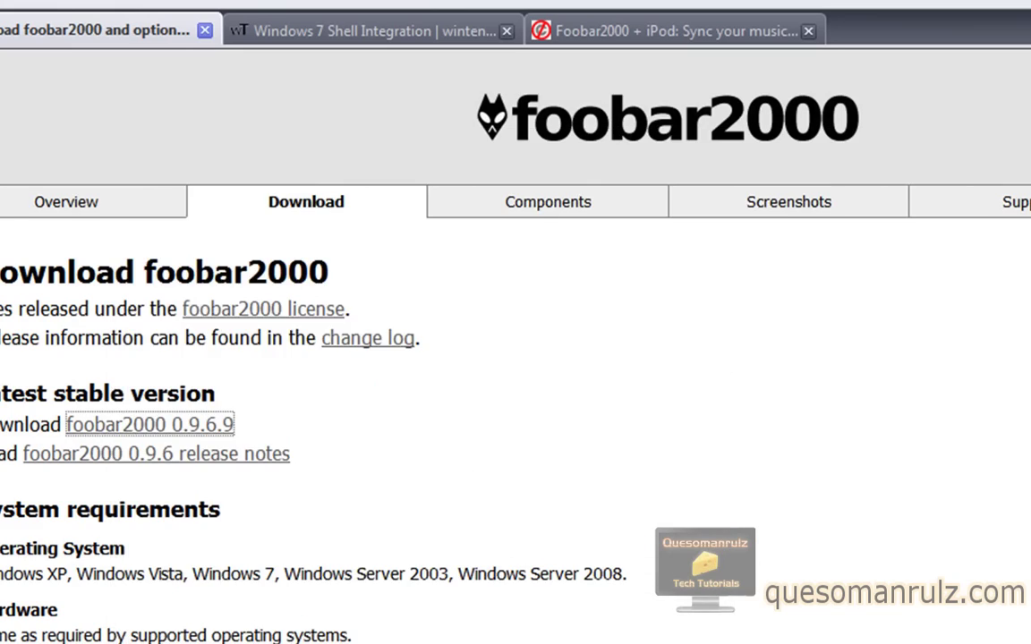
pyautogui.press('super')
pyautogui.click(269, 479)
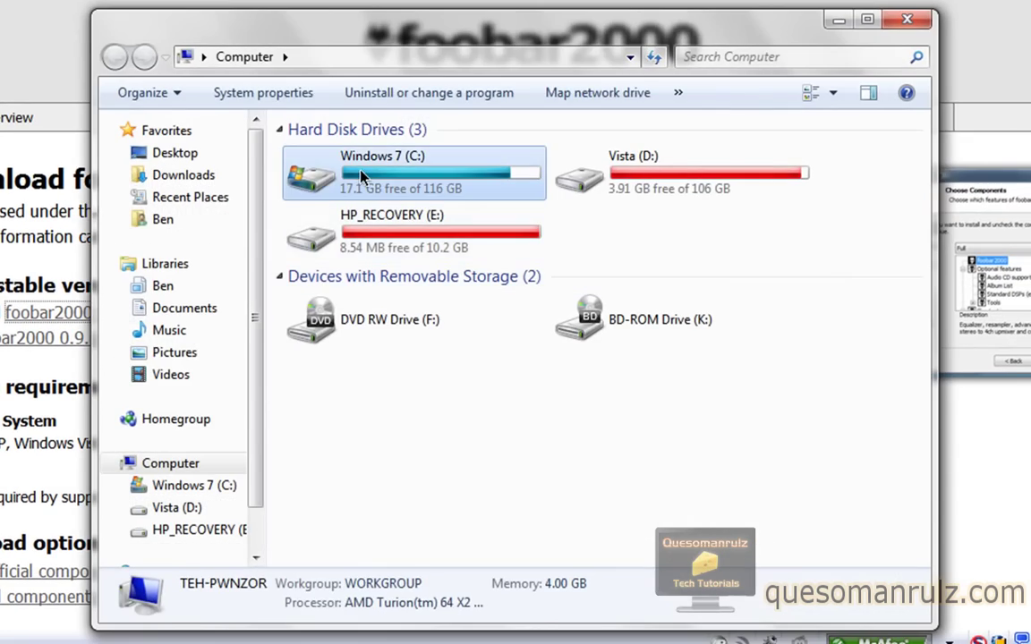
pyautogui.doubleClick(361, 174)
pyautogui.click(336, 274)
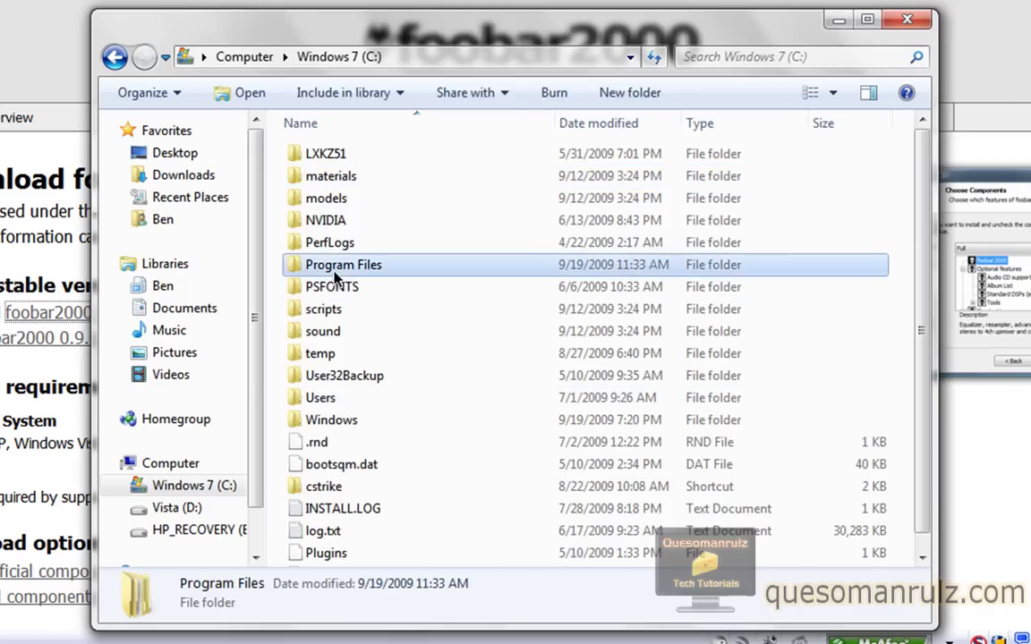
pyautogui.doubleClick(336, 279)
pyautogui.write('foo')
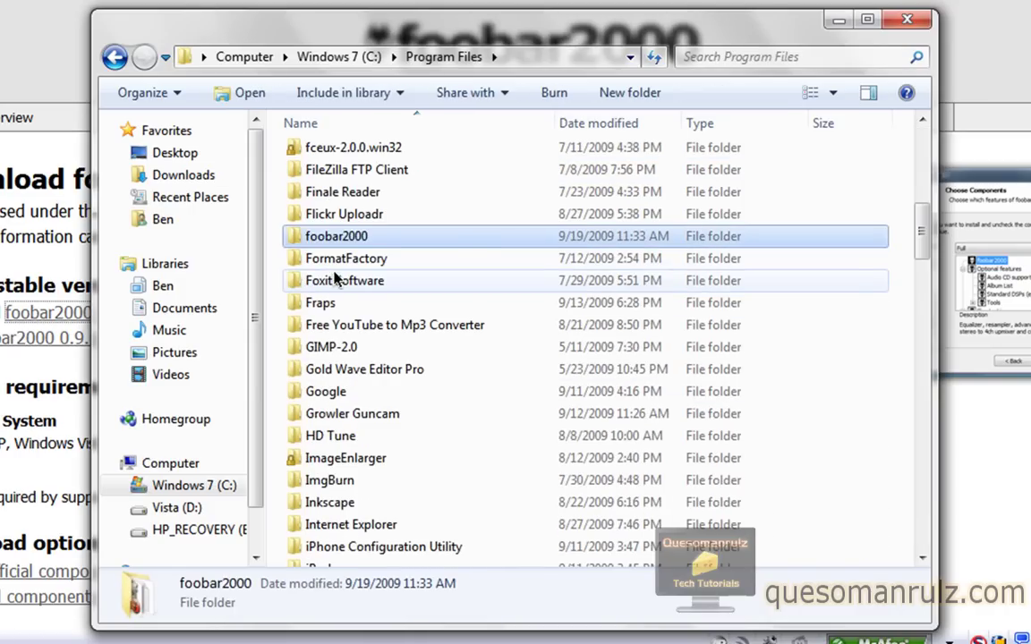
pyautogui.press('Return')
pyautogui.doubleClick(304, 156)
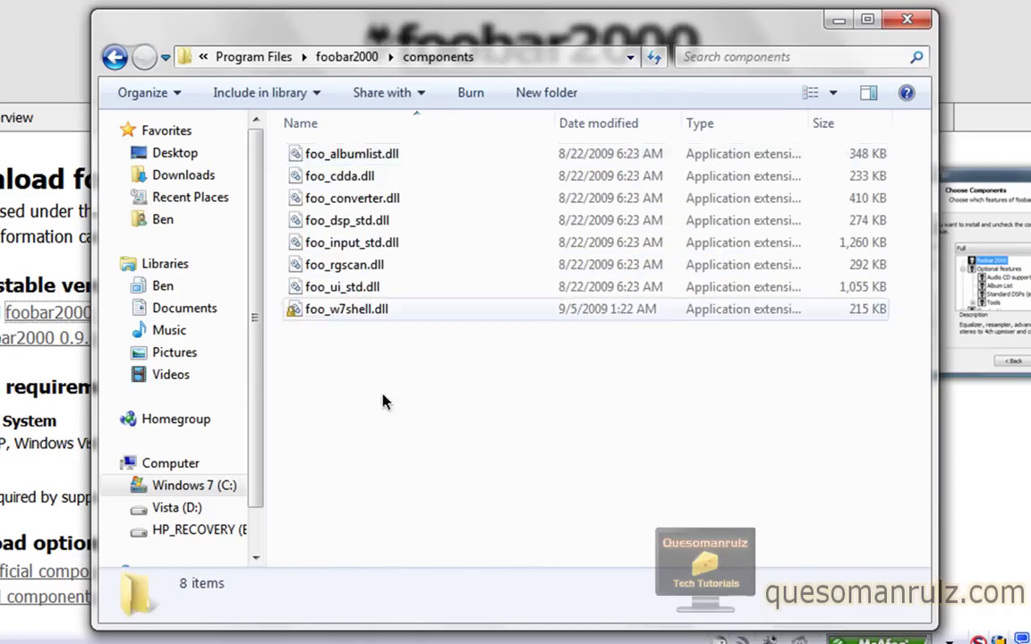
# Step: Point out foo_w7shell.dll in the components folder, minimize the folder window and preview foobar2000's taskbar thumbnail controls
pyautogui.click(315, 315)
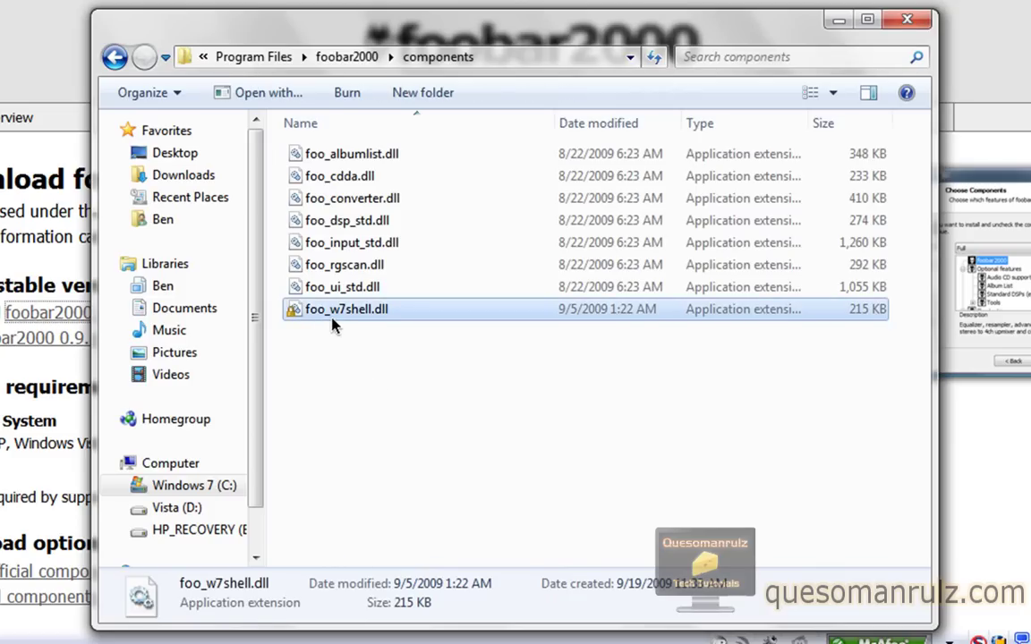
pyautogui.click(839, 20)
pyautogui.moveTo(221, 643)
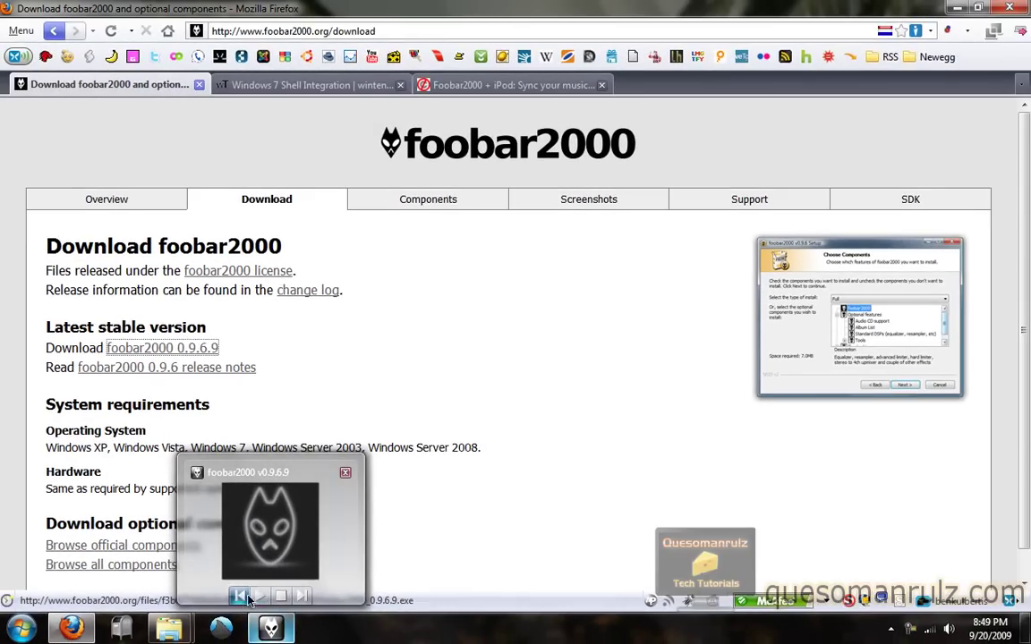
# Step: Switch to the Windows 7 Shell Integration page in Firefox, request the foo_w7shell 0.2.8.1 download and cancel it
pyautogui.click(286, 86)
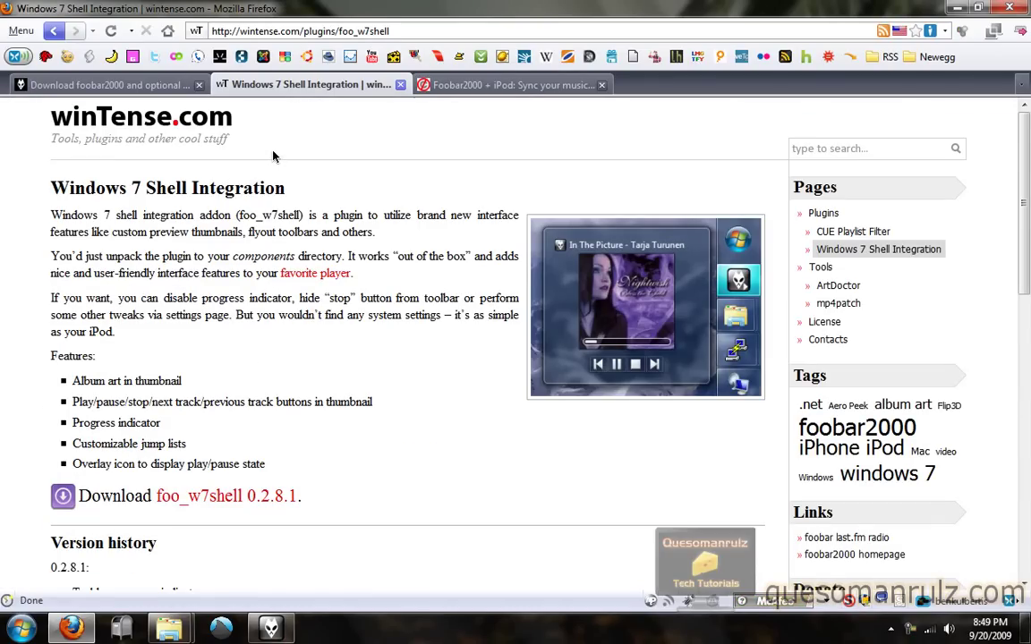
pyautogui.click(208, 504)
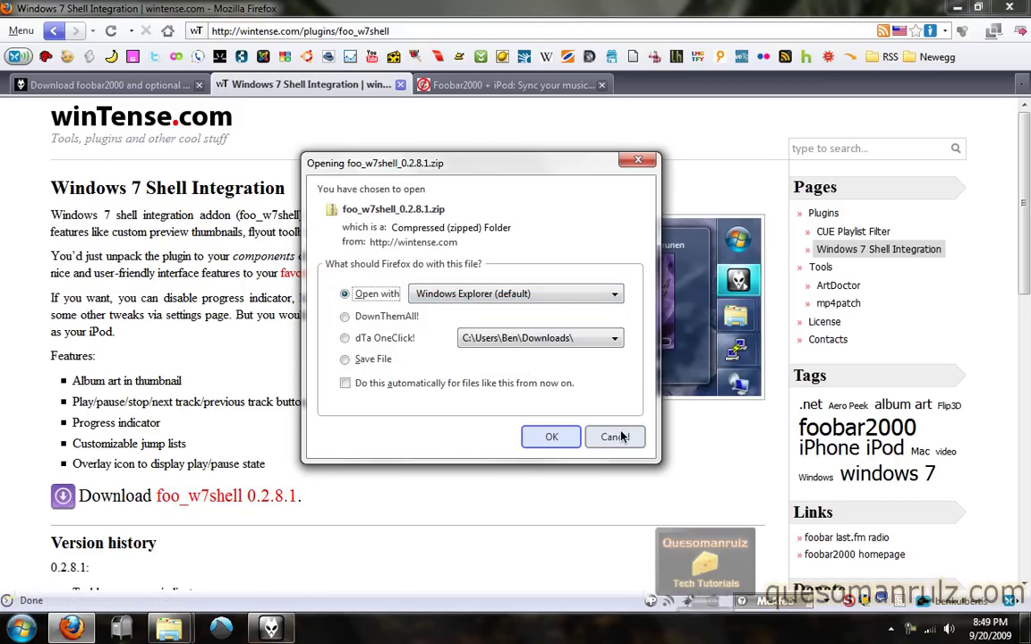
pyautogui.click(594, 435)
# Step: Switch to the Downloads folder and extract foo_w7shell_0.2.8.1.zip in place with 7-Zip
pyautogui.press('super')
pyautogui.click(169, 629)
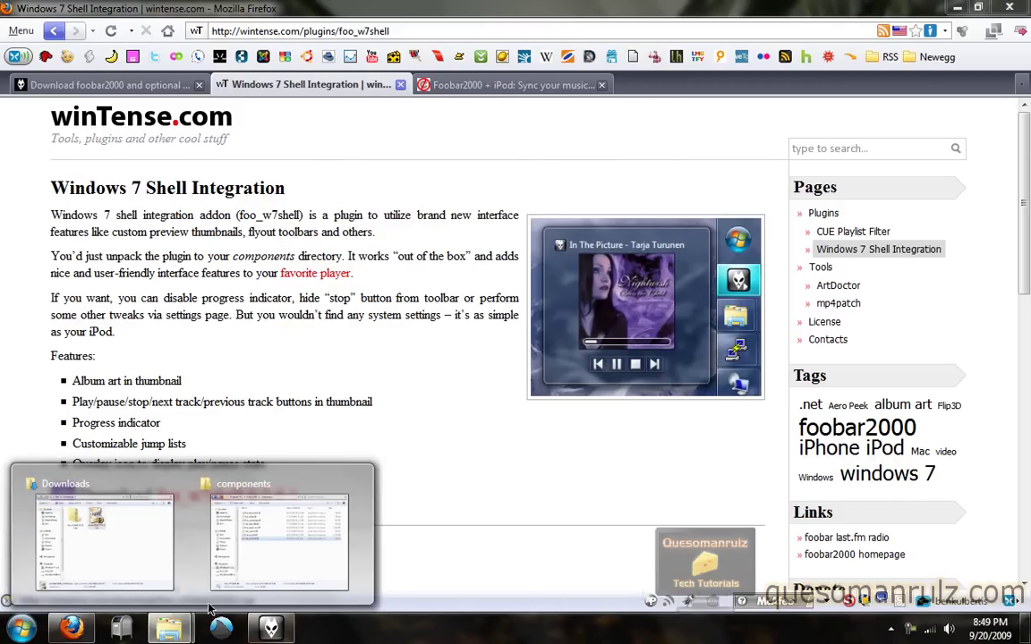
pyautogui.click(144, 510)
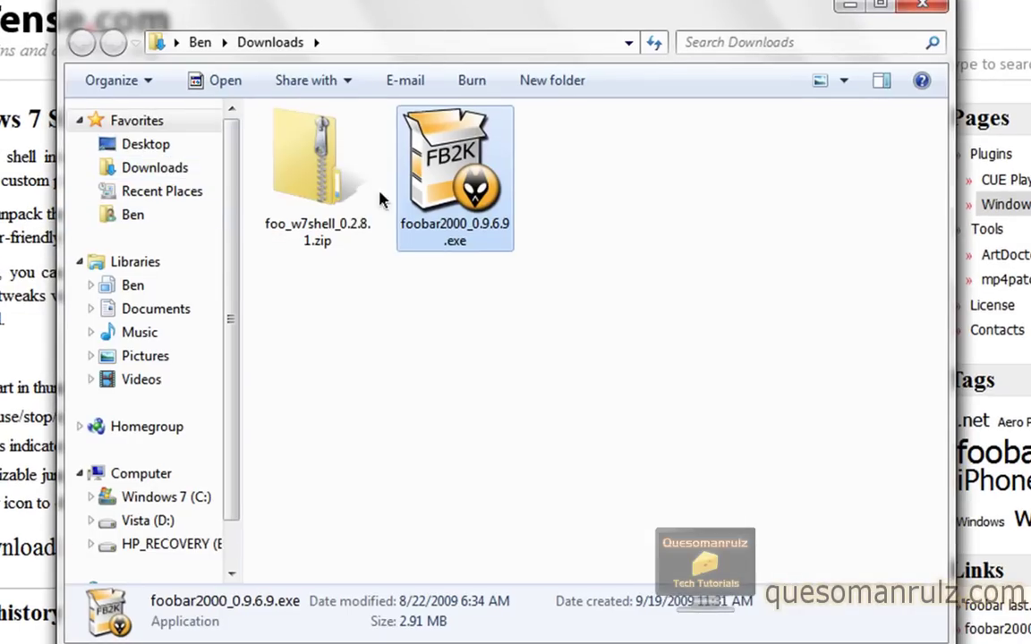
pyautogui.rightClick(328, 170)
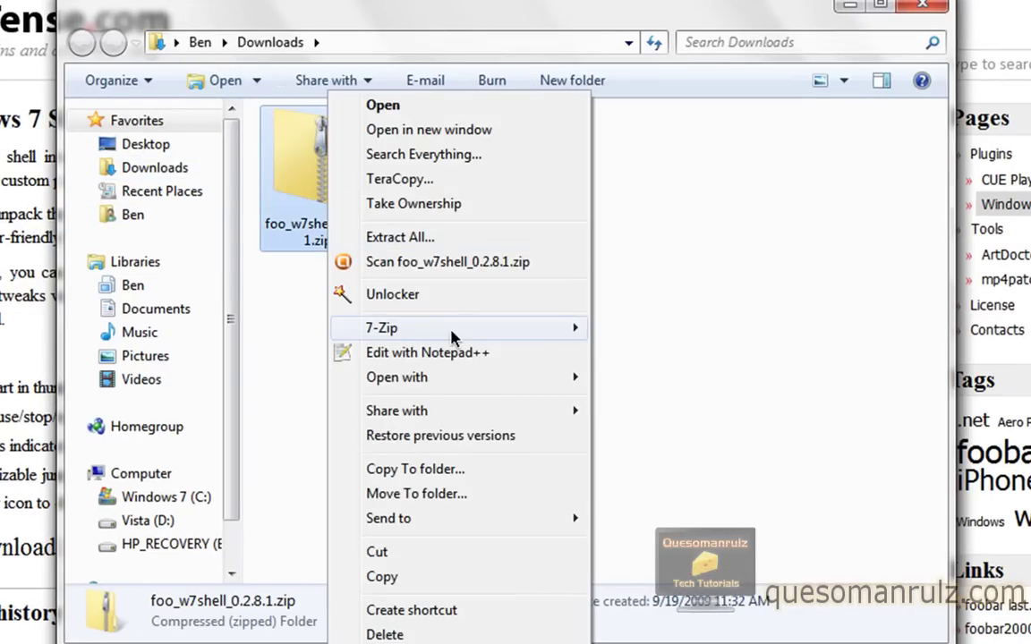
pyautogui.moveTo(540, 329)
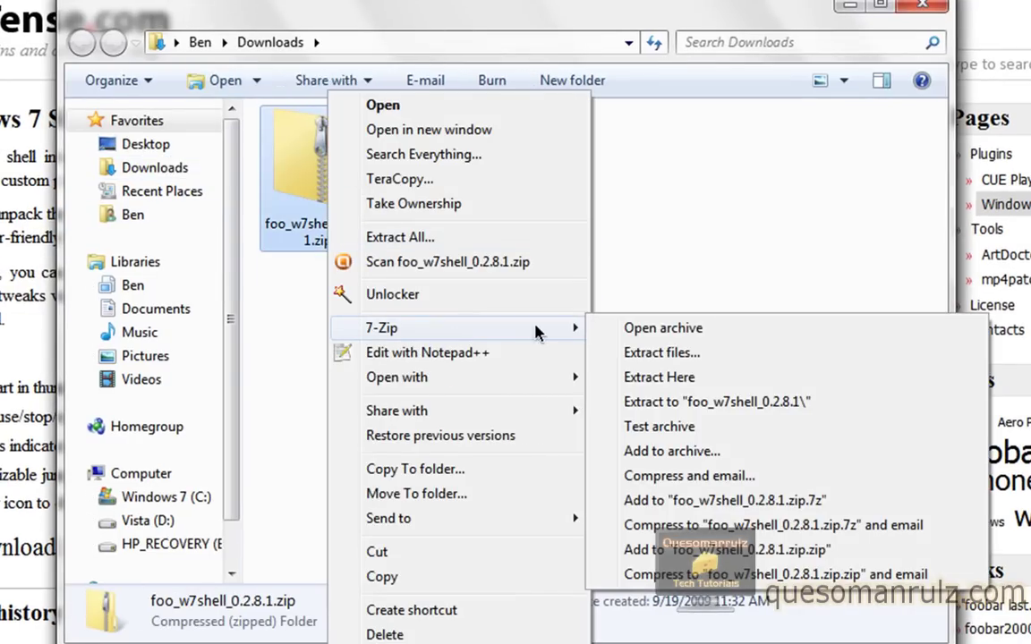
pyautogui.click(644, 379)
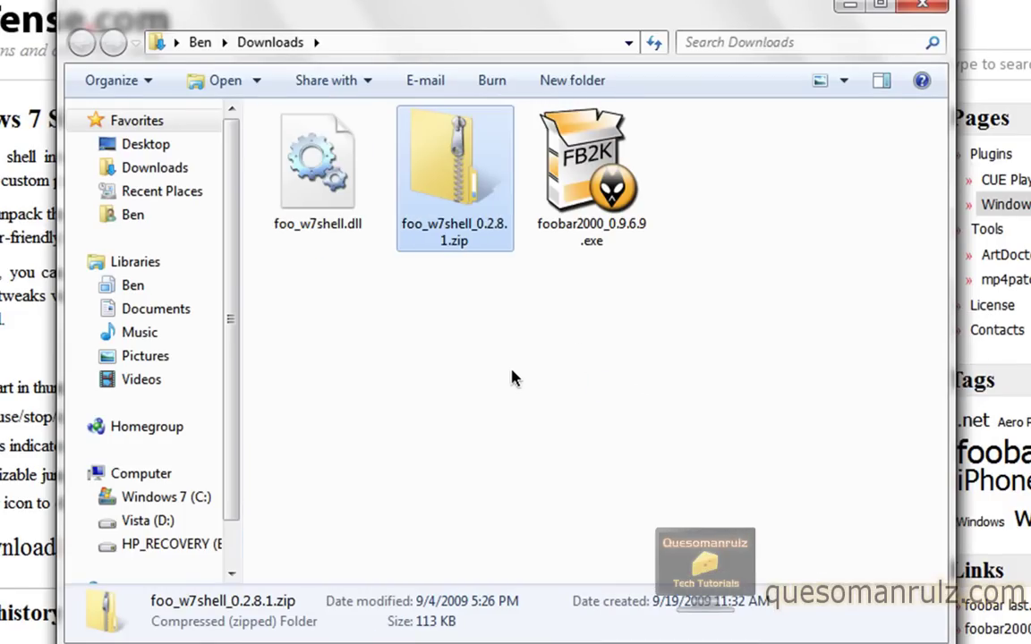
# Step: Cut foo_w7shell.dll, bring up the components folder as its destination, close it without pasting and minimize the Downloads folder
pyautogui.click(320, 212)
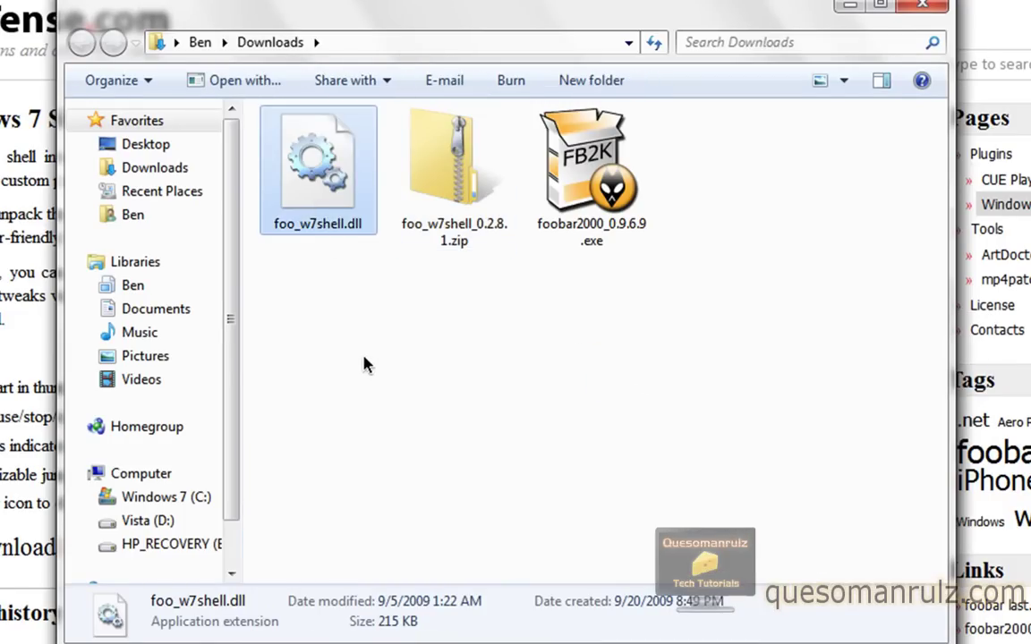
pyautogui.hotkey('ctrl', 'x')
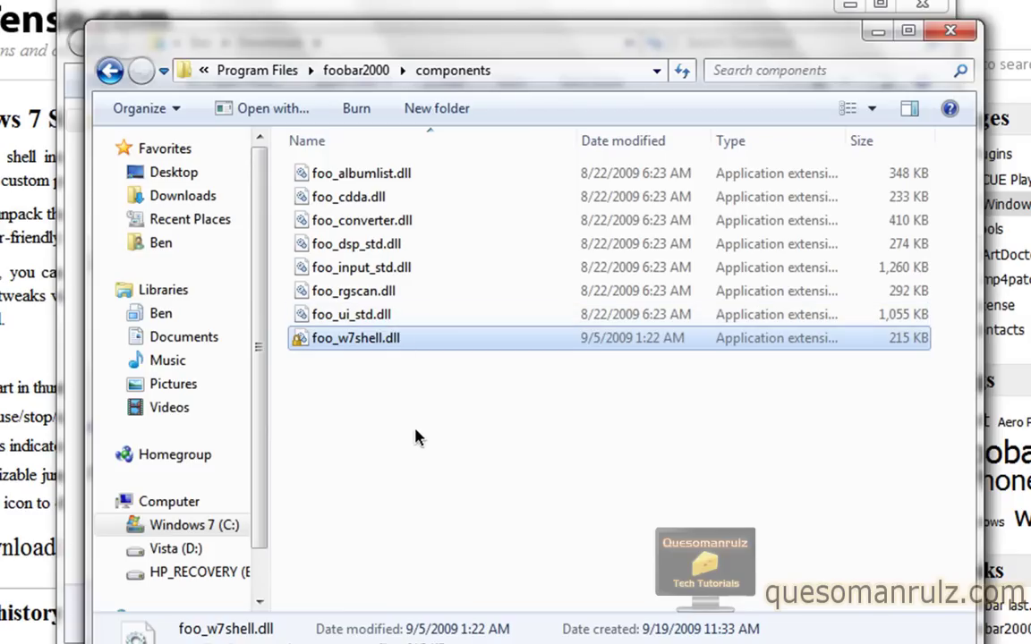
pyautogui.click(419, 437)
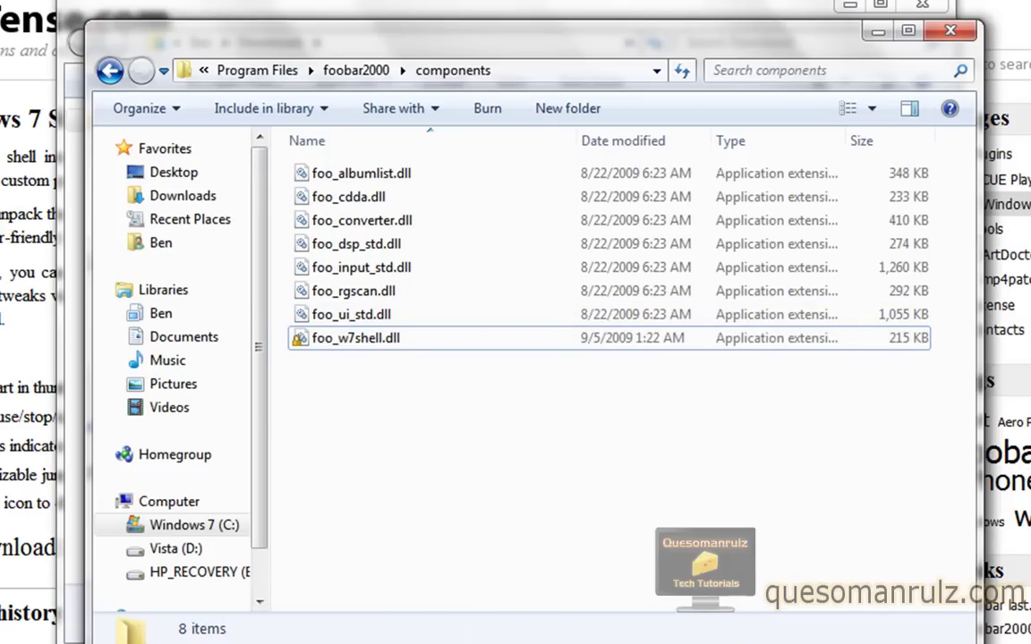
pyautogui.click(954, 32)
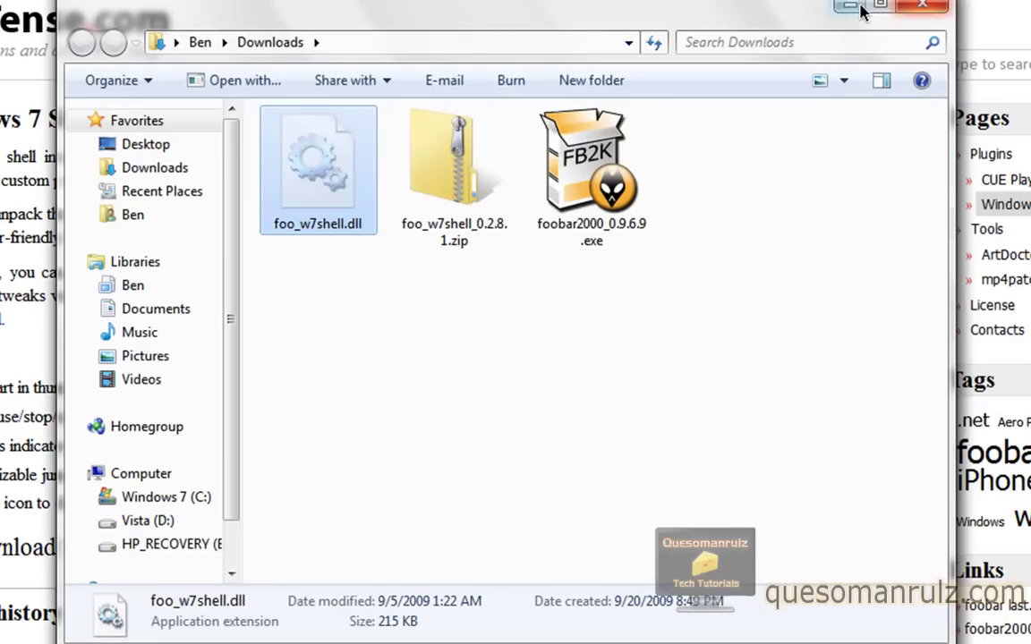
pyautogui.click(849, 6)
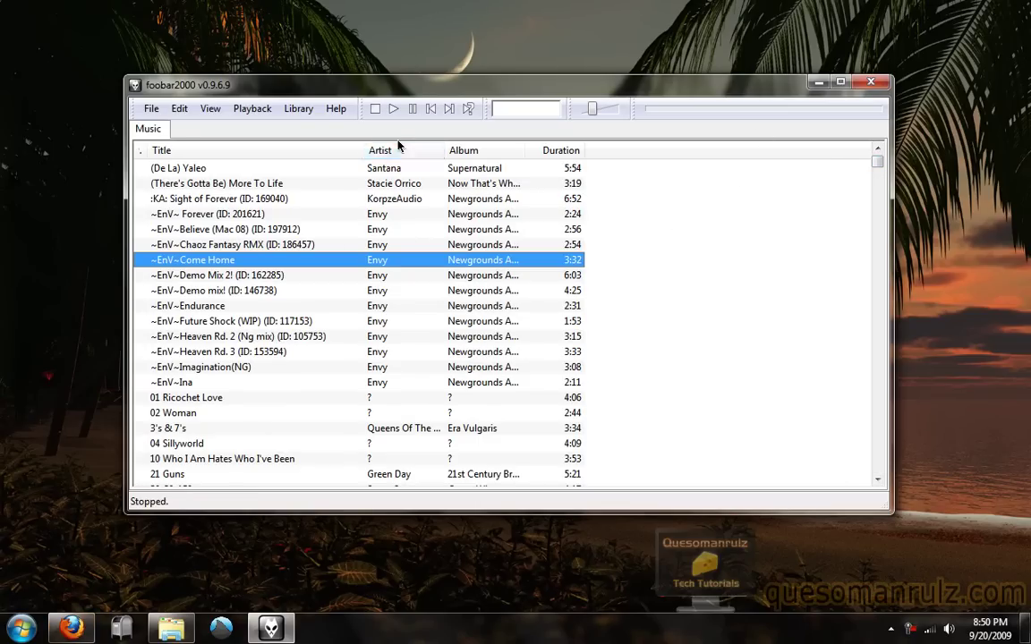
pyautogui.moveTo(878, 162); pyautogui.dragTo(877, 227)
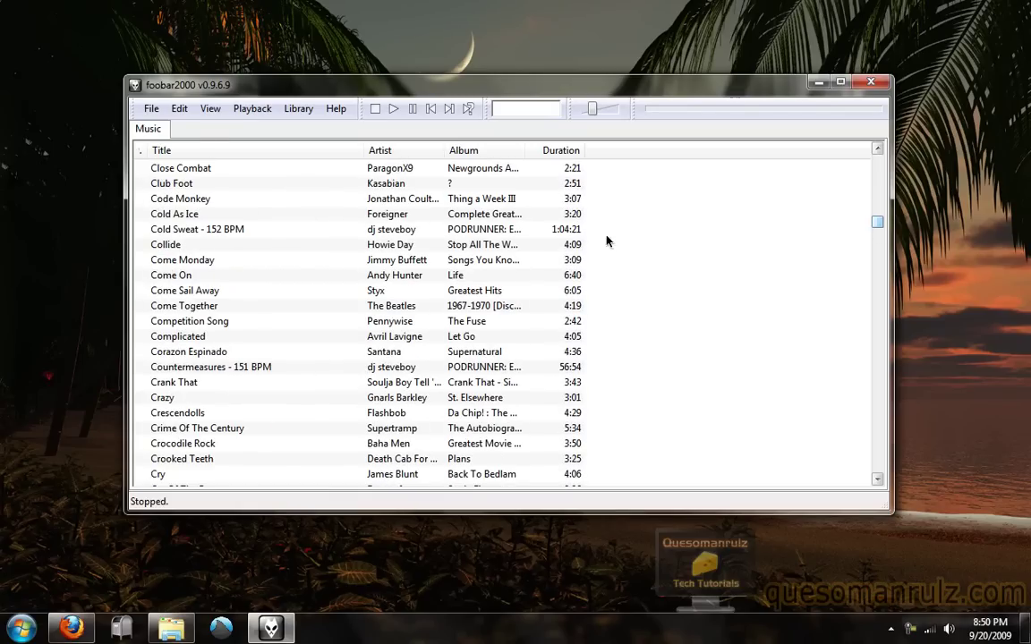
pyautogui.click(299, 109)
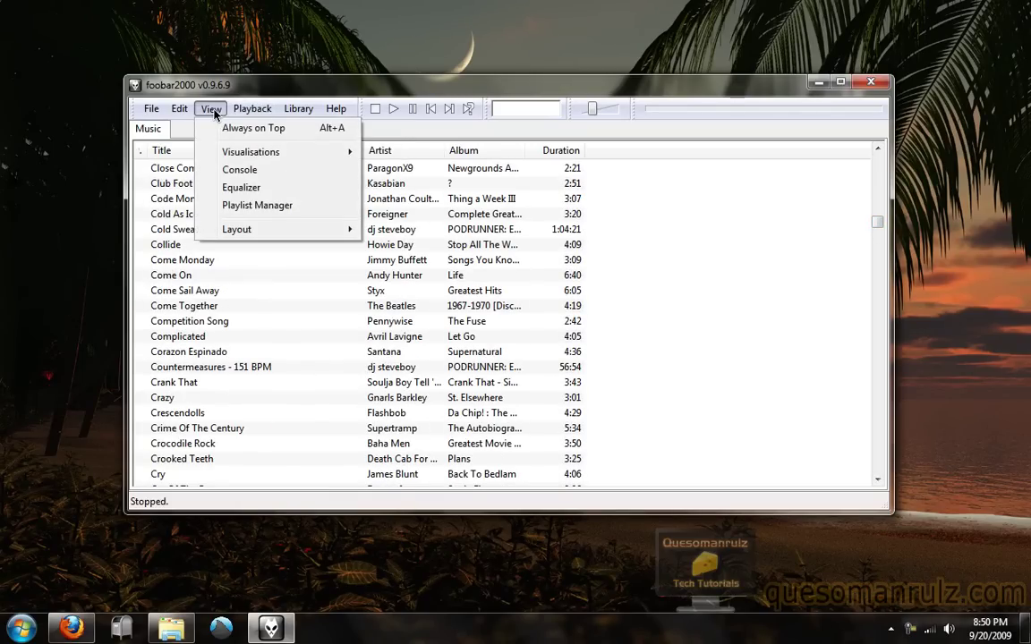
pyautogui.click(213, 110)
pyautogui.click(336, 109)
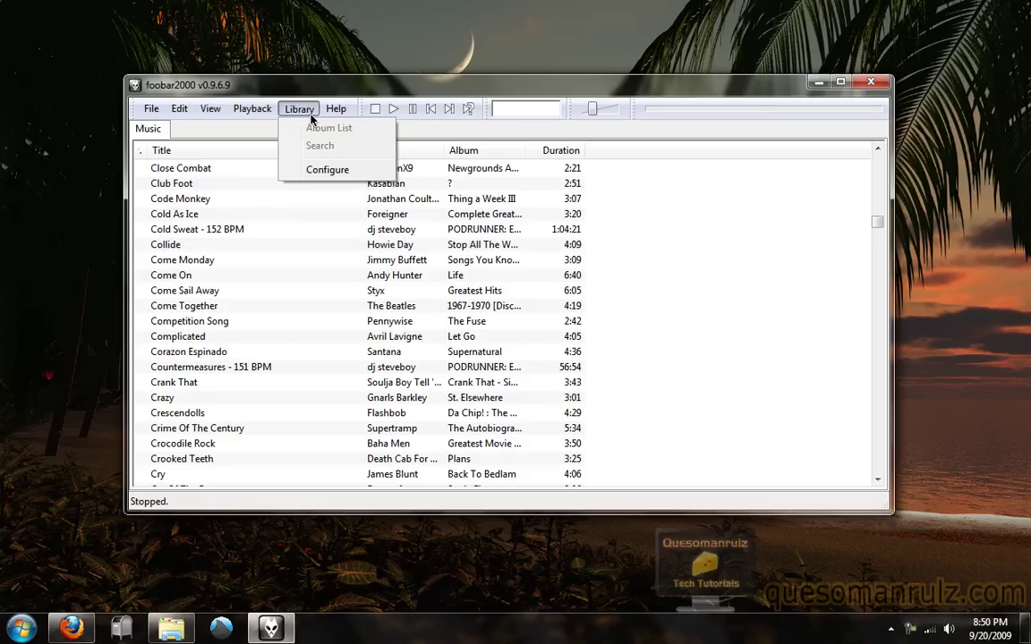
pyautogui.click(147, 107)
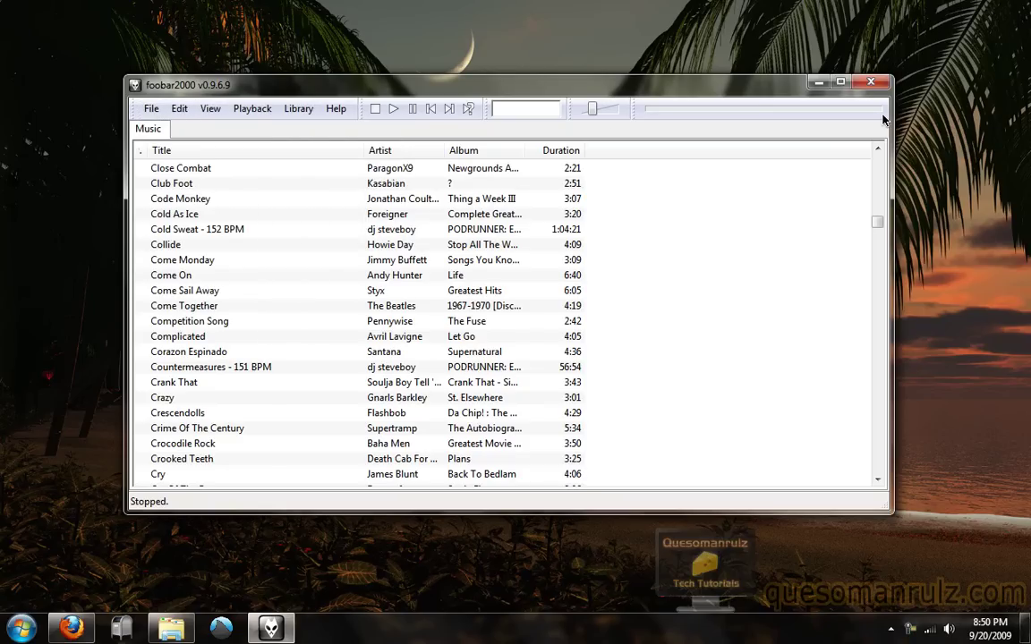